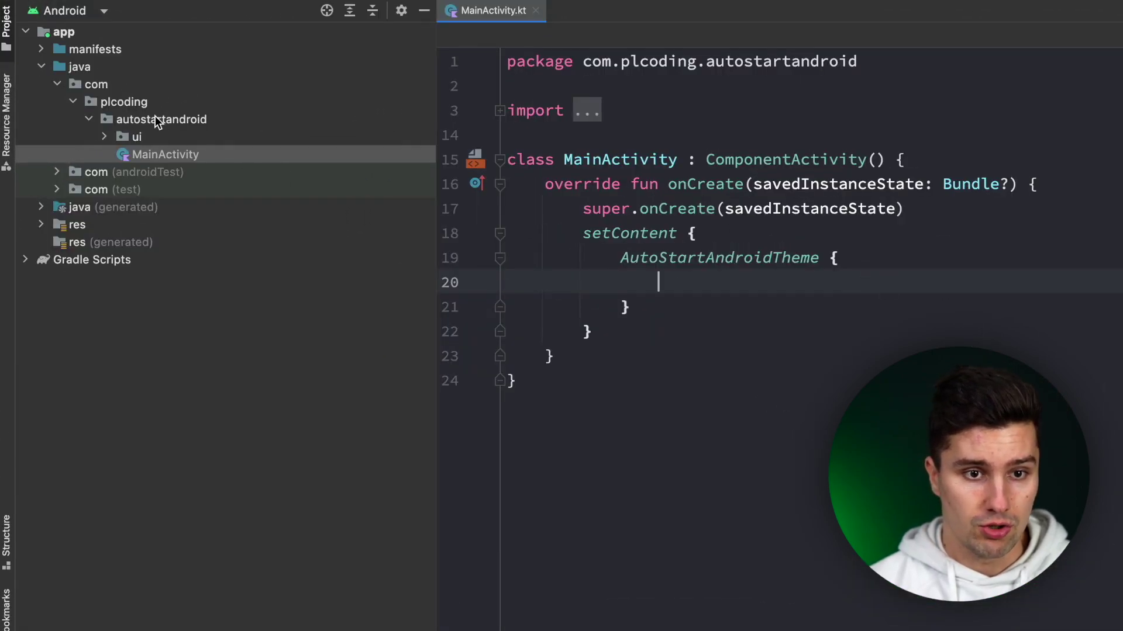
Create Kotlin class BootCompletedReceiver extending BroadcastReceiver in the autostartandroid package
left_click(109, 128)
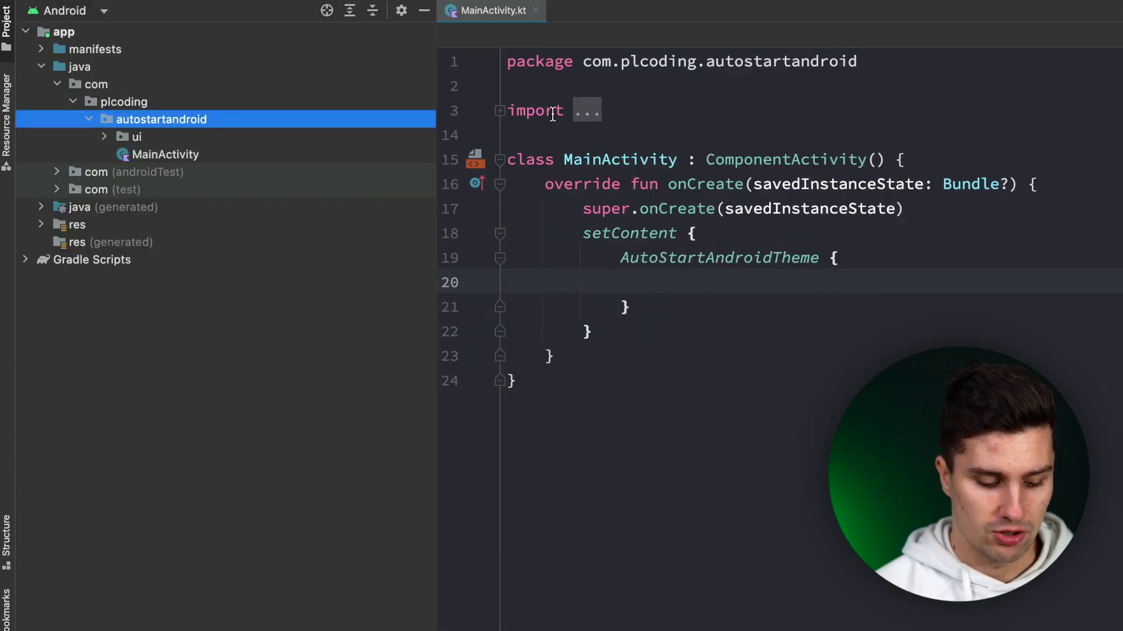
key("alt+Insert")
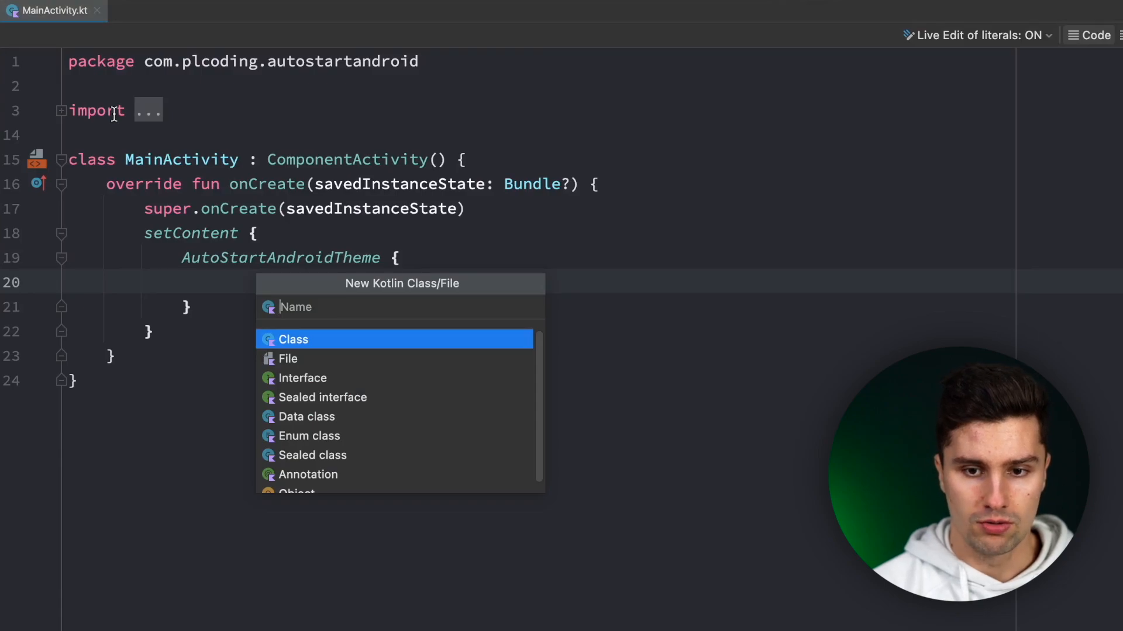
type("BootCompletedReceiver")
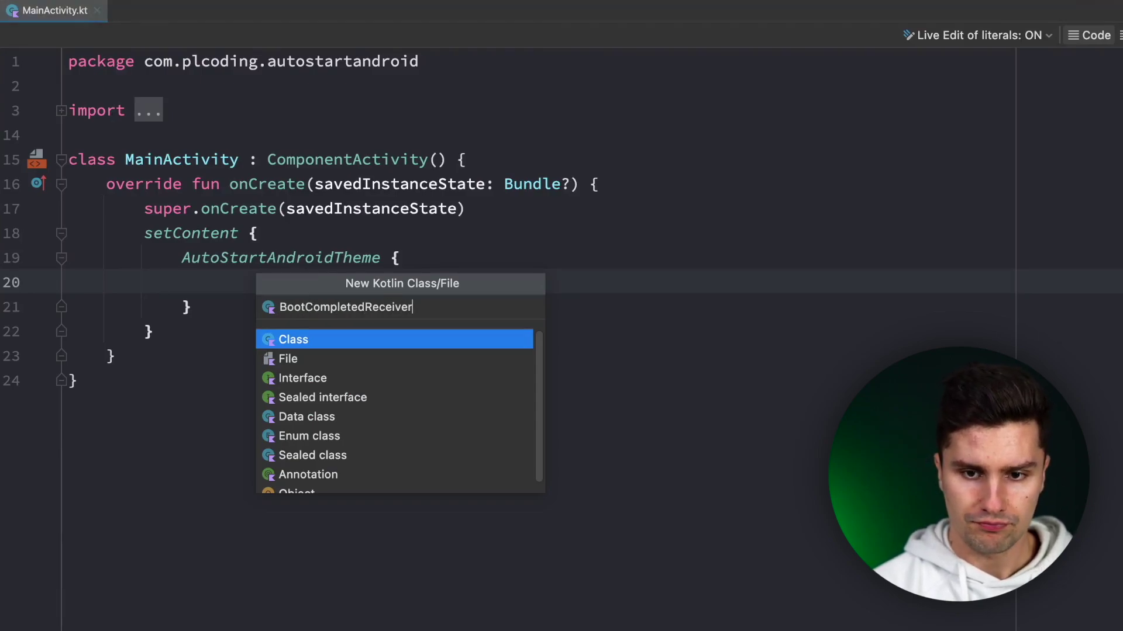
key("Return")
type("class BootCompletedReceiver:  {")
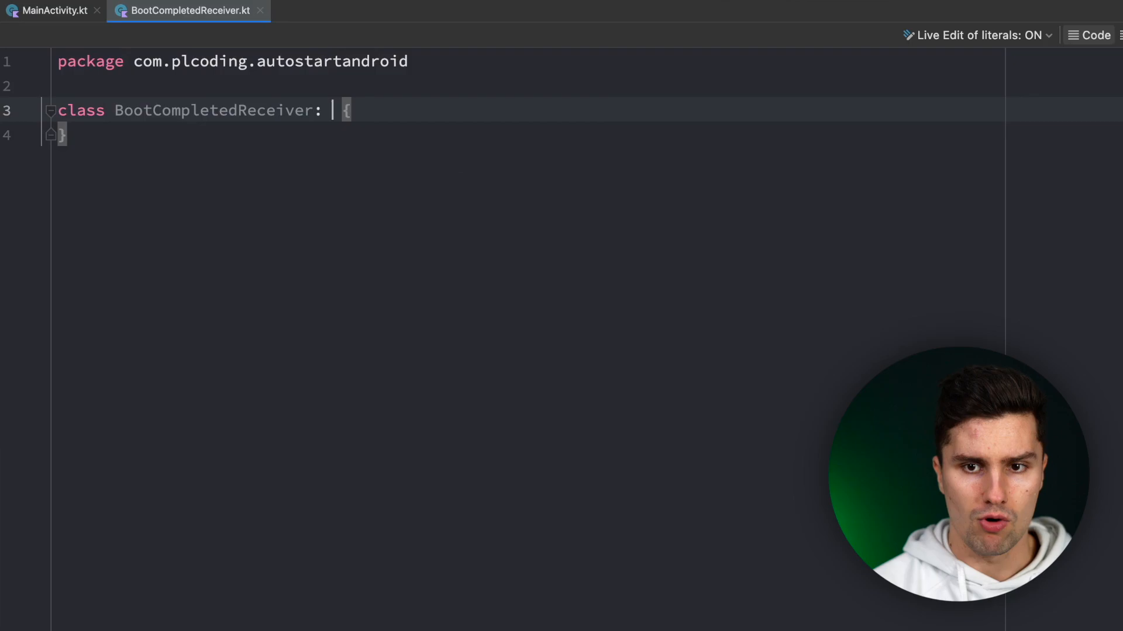
type(": Broadcas")
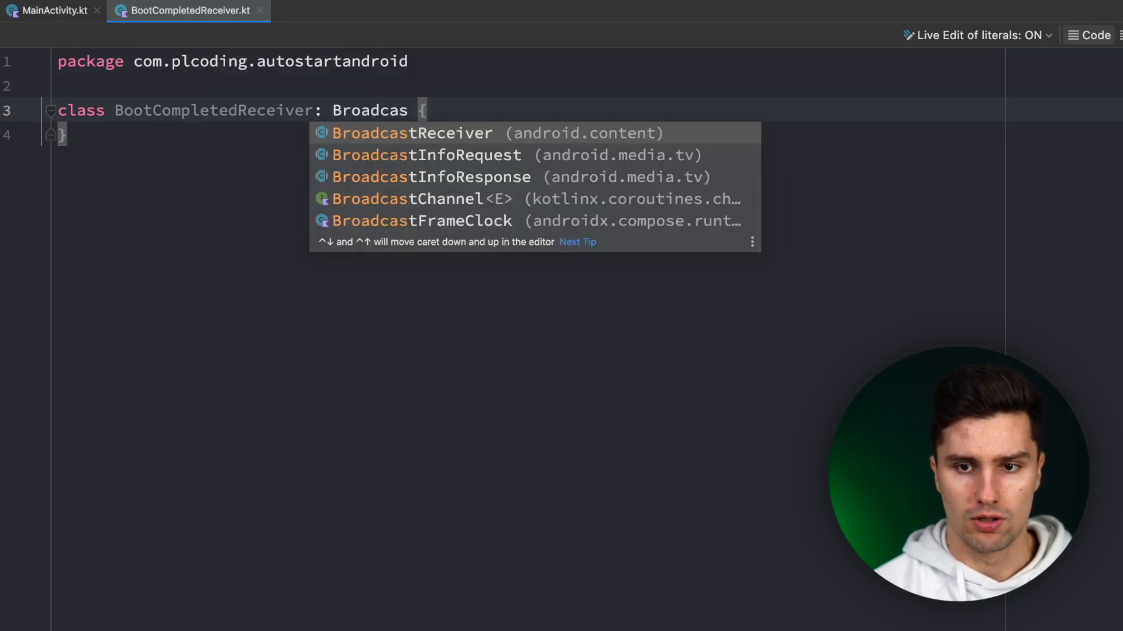
key("Return")
key("Right")
Override onReceive, drop the TODO, and rename parameters p0/p1 to context and intent
key("Return")
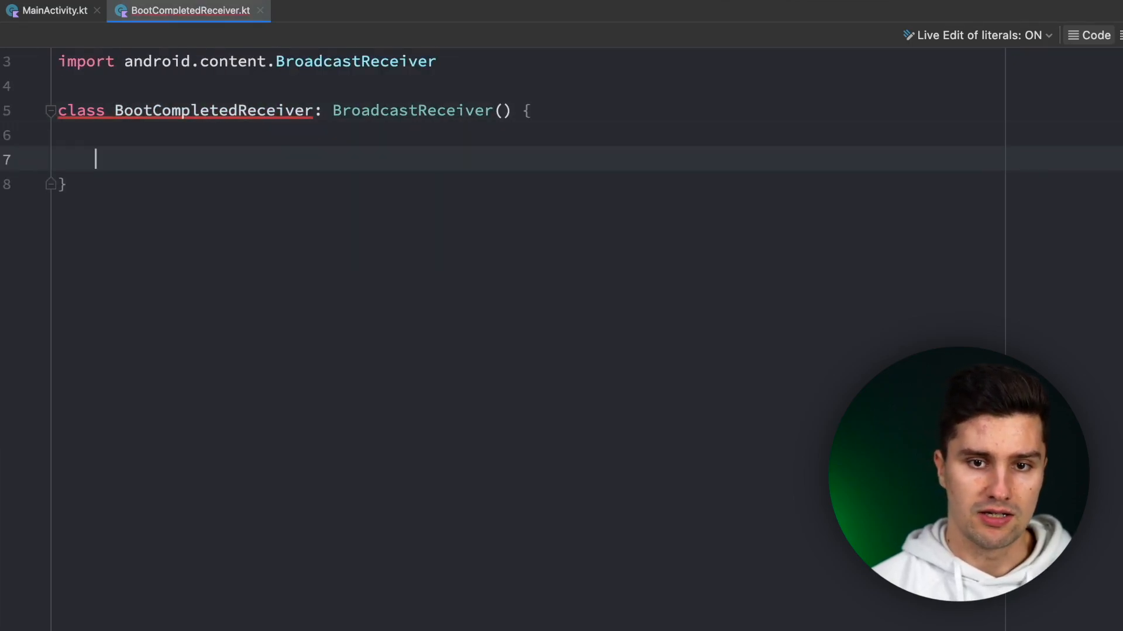
type("onre")
key("Return")
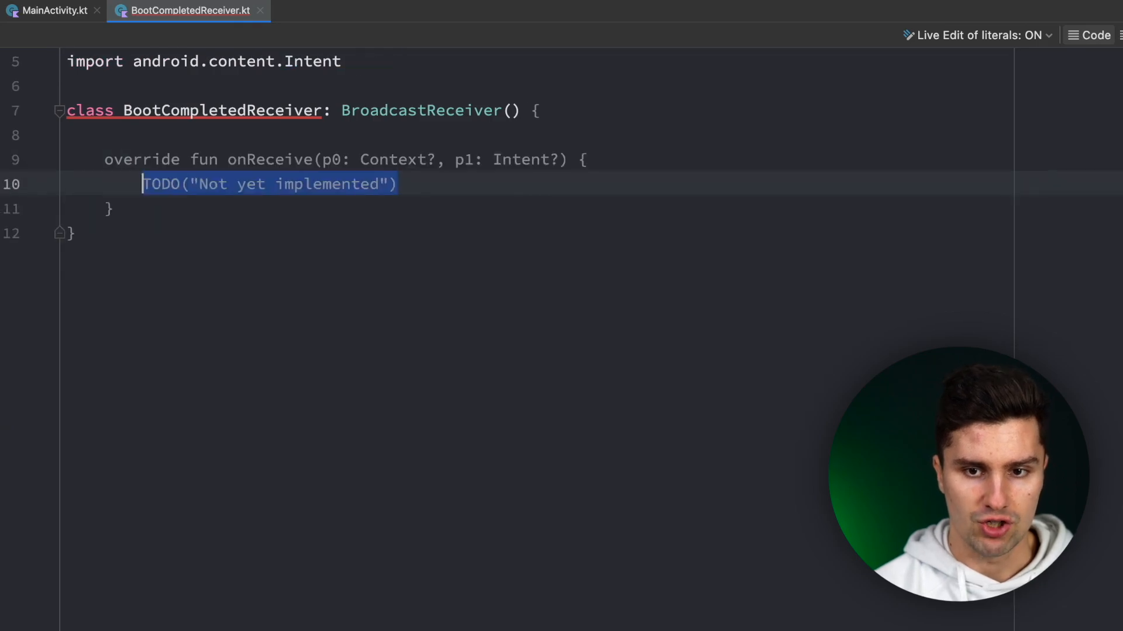
key("BackSpace")
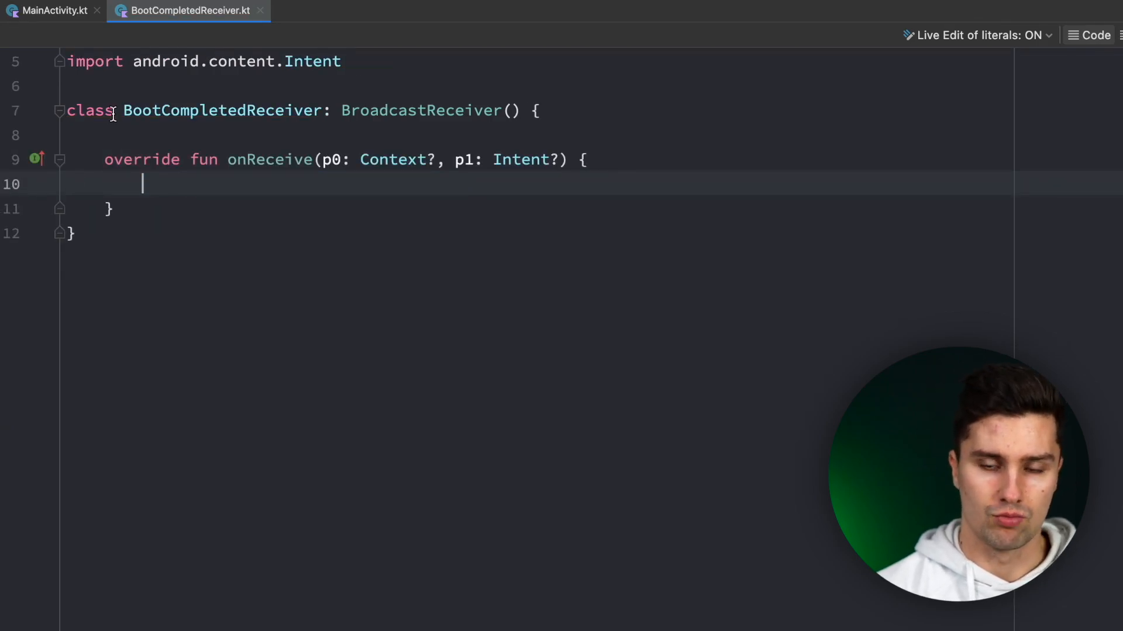
double_click(332, 160)
type("c")
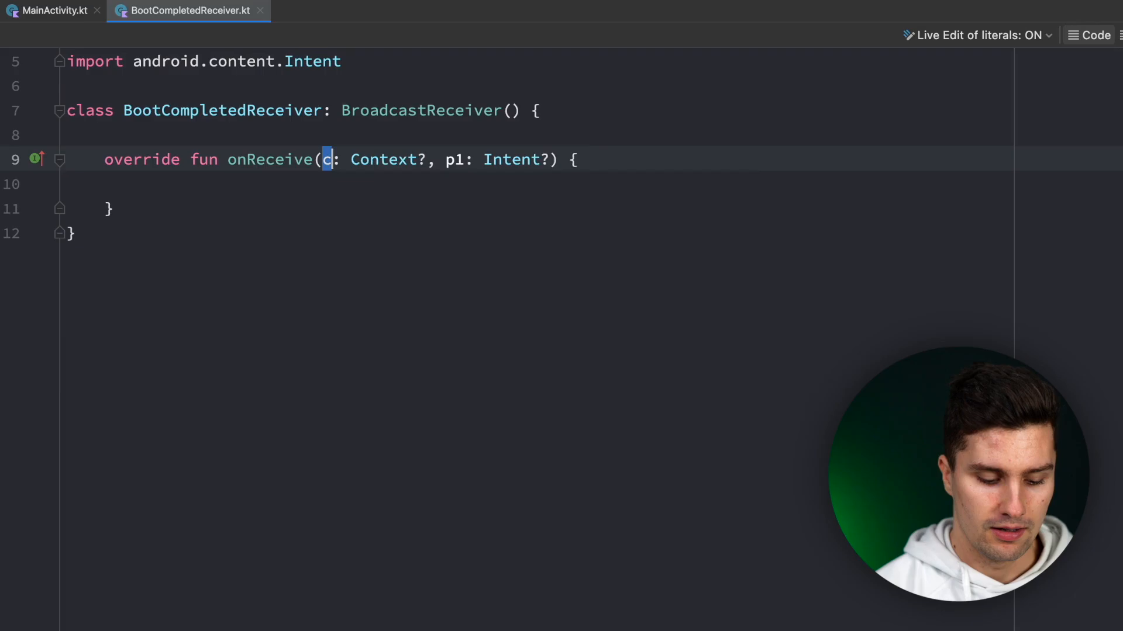
type("ontext")
key("Escape")
key("ctrl+Right")
key("ctrl+shift+Right")
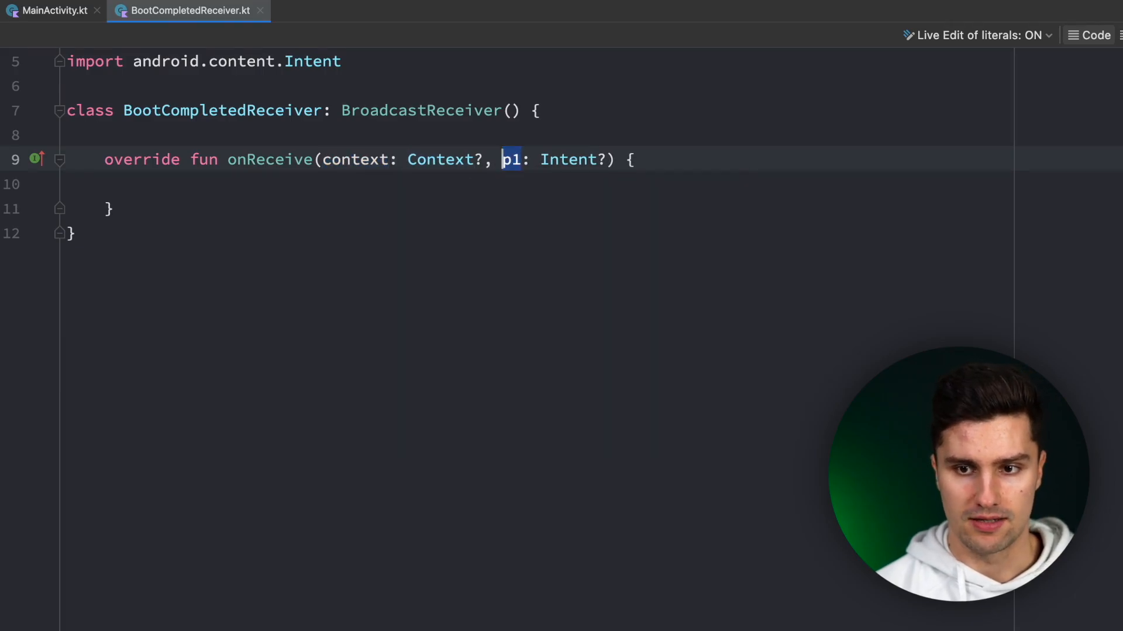
type("intent")
key("Escape")
key("Down")
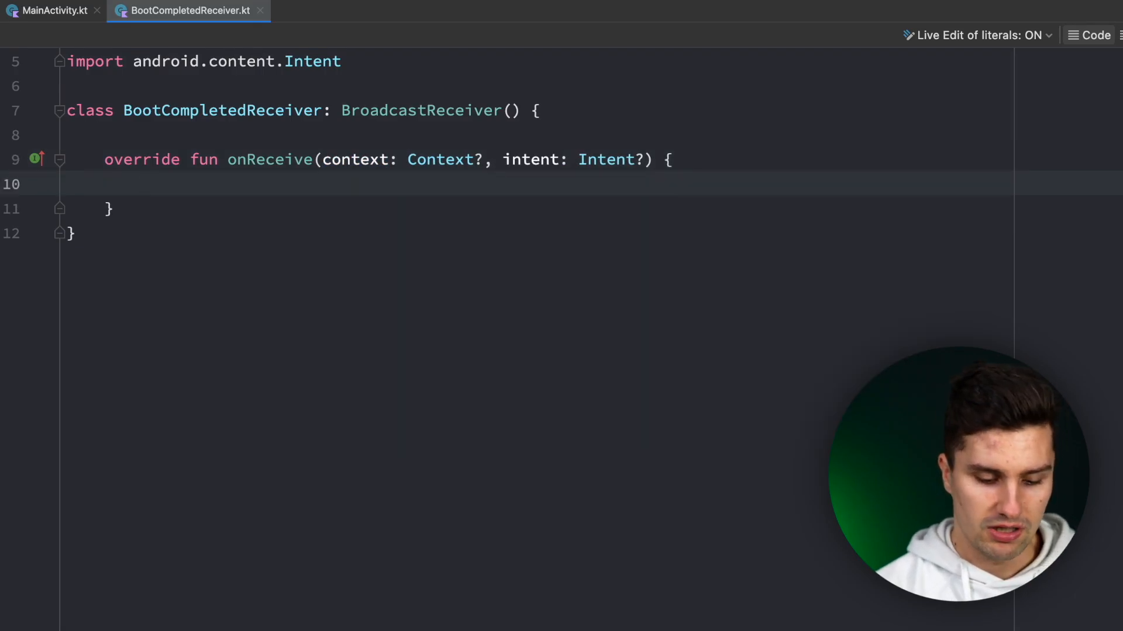
type("e")
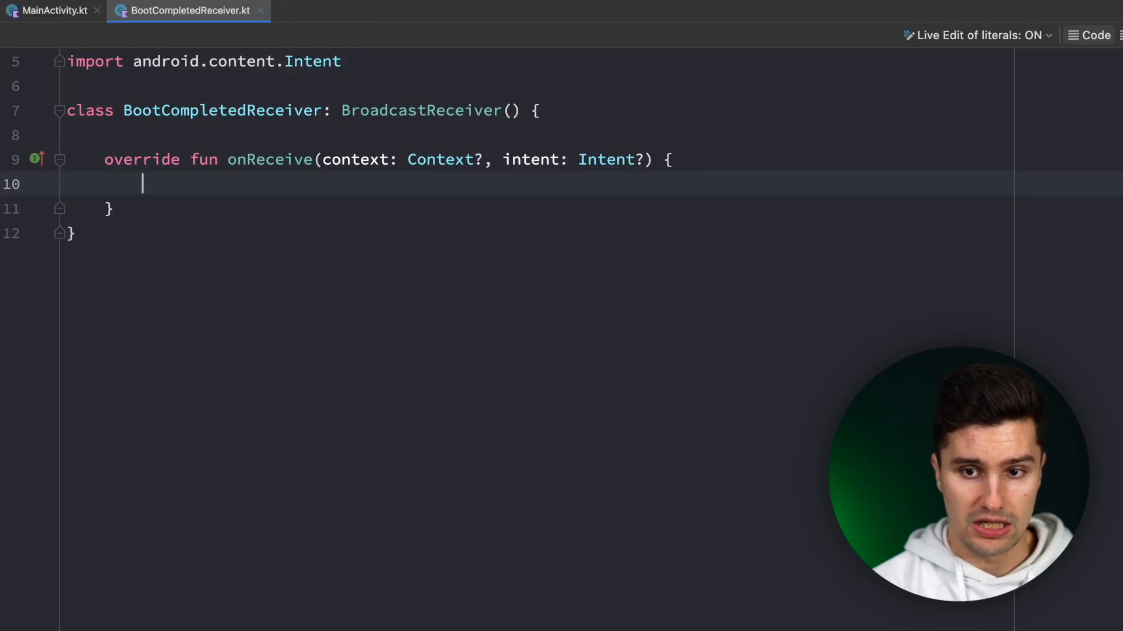
type("inte")
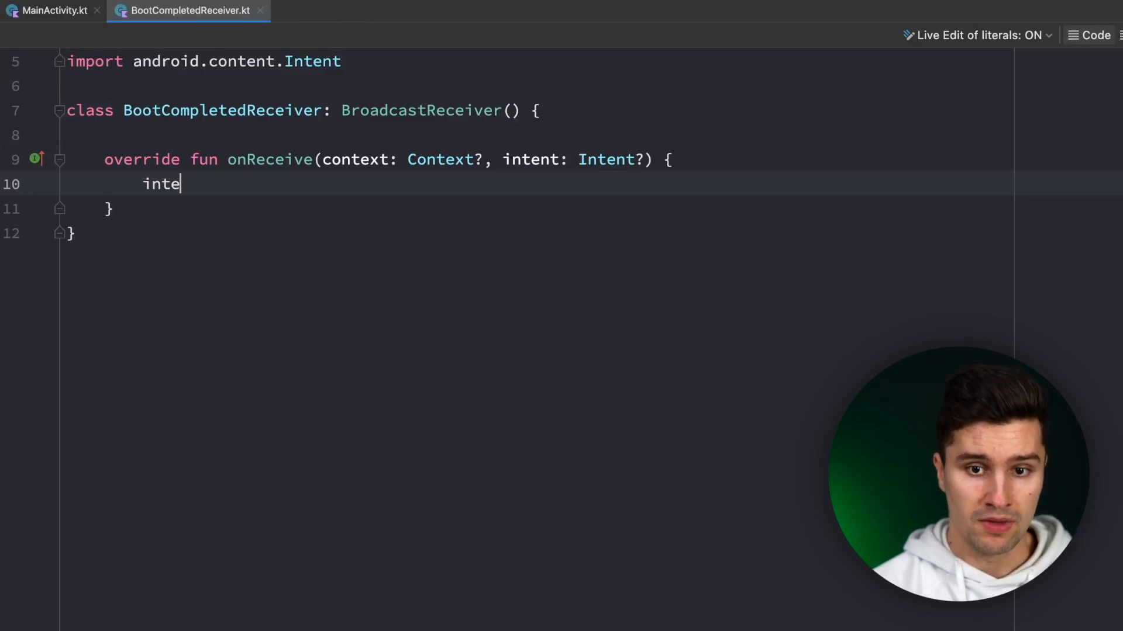
Add an if on intent?.action == Intent.ACTION_BOOT_COMPLETED that prints "Hello world, I'm booted up!"
key("BackSpace")
key("BackSpace")
key("BackSpace")
type("f(intent")
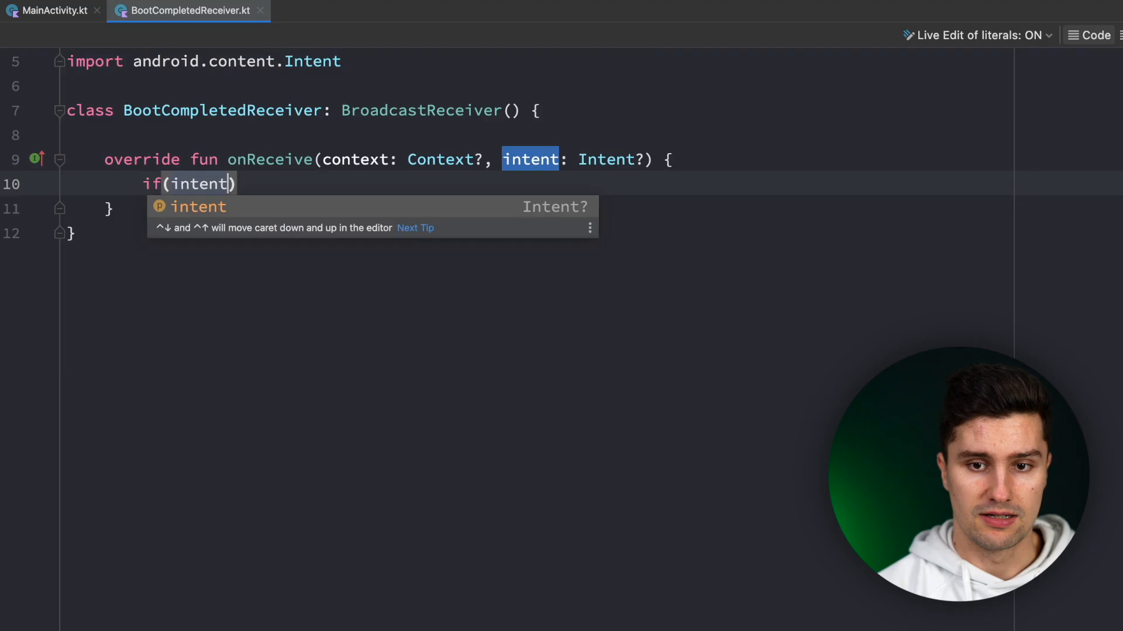
type("?.action == I")
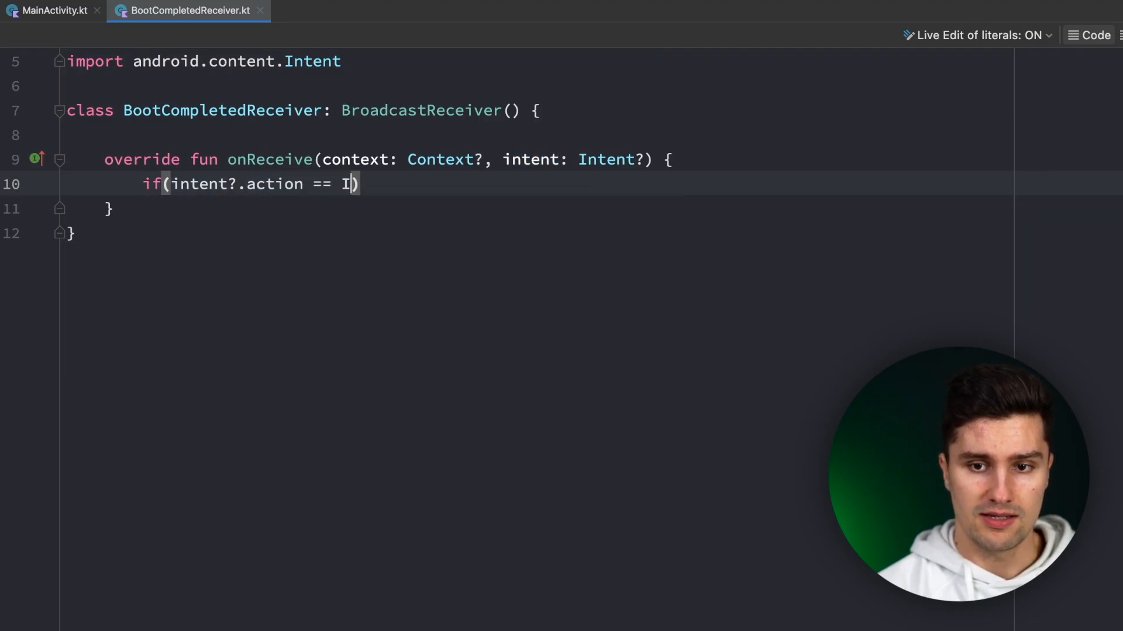
type("ntent.AC")
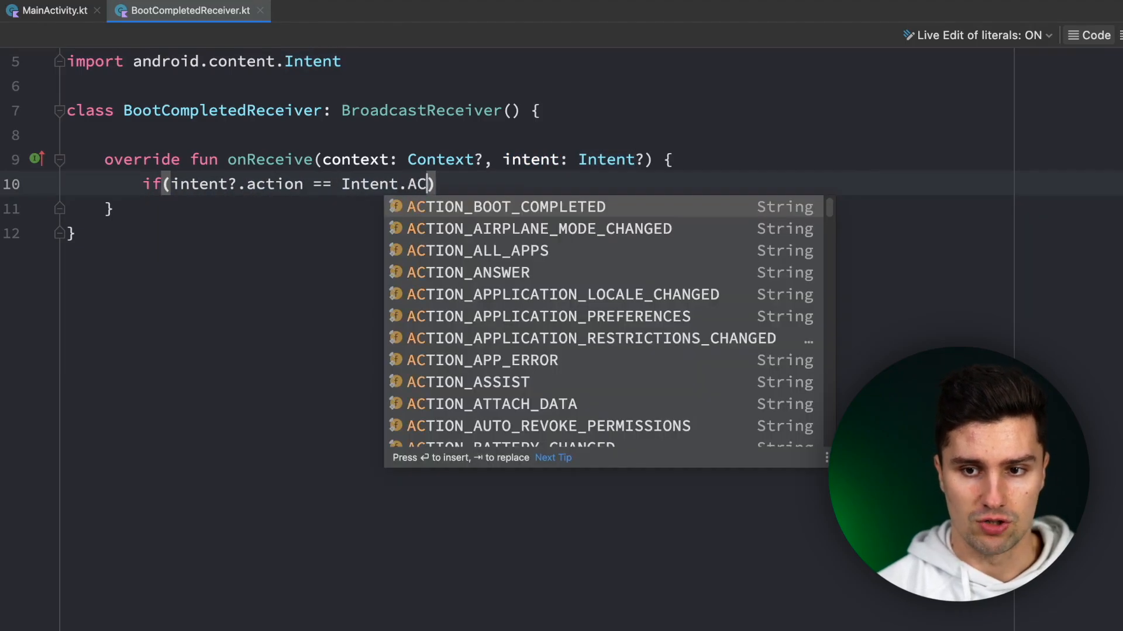
key("Return")
key("End")
type("{")
key("Return")
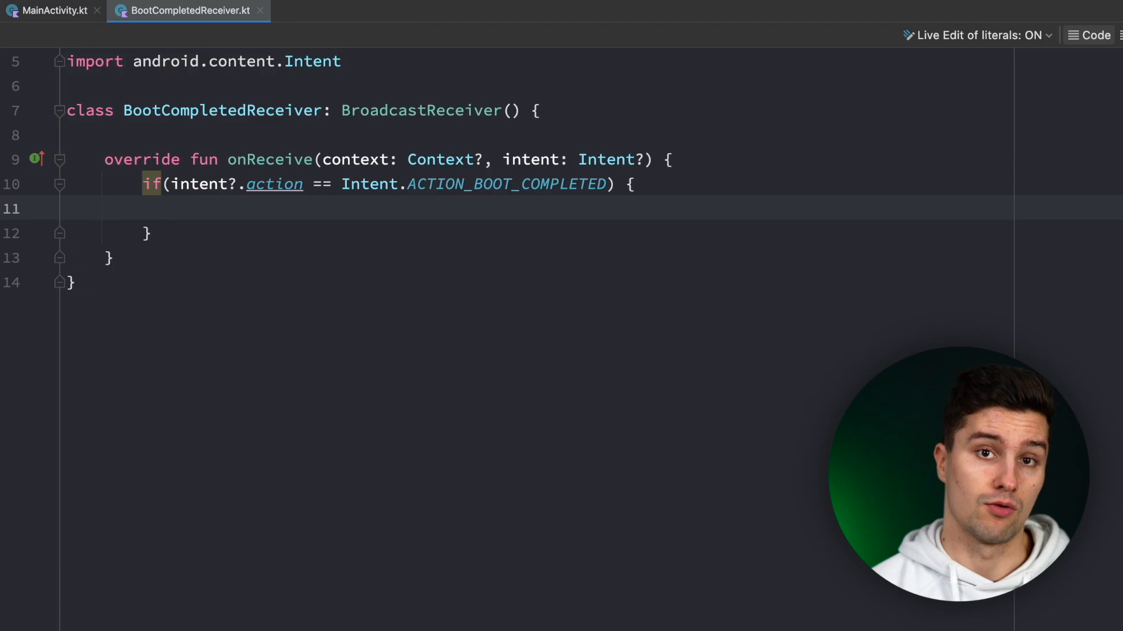
type("println")
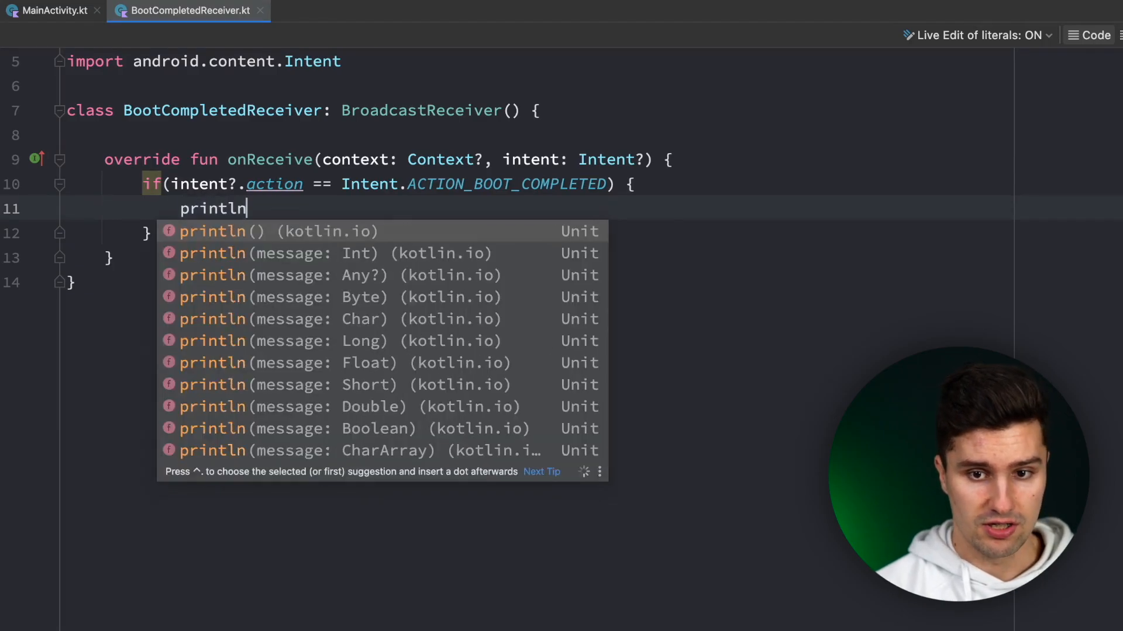
type("(\"Hell ")
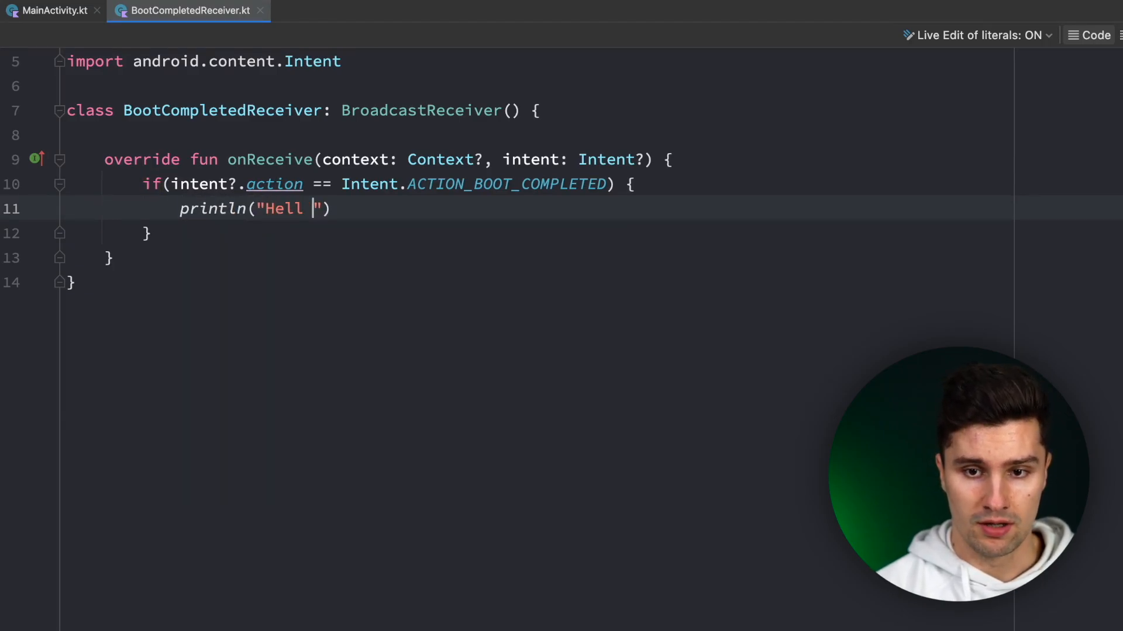
type(" world, I'm ")
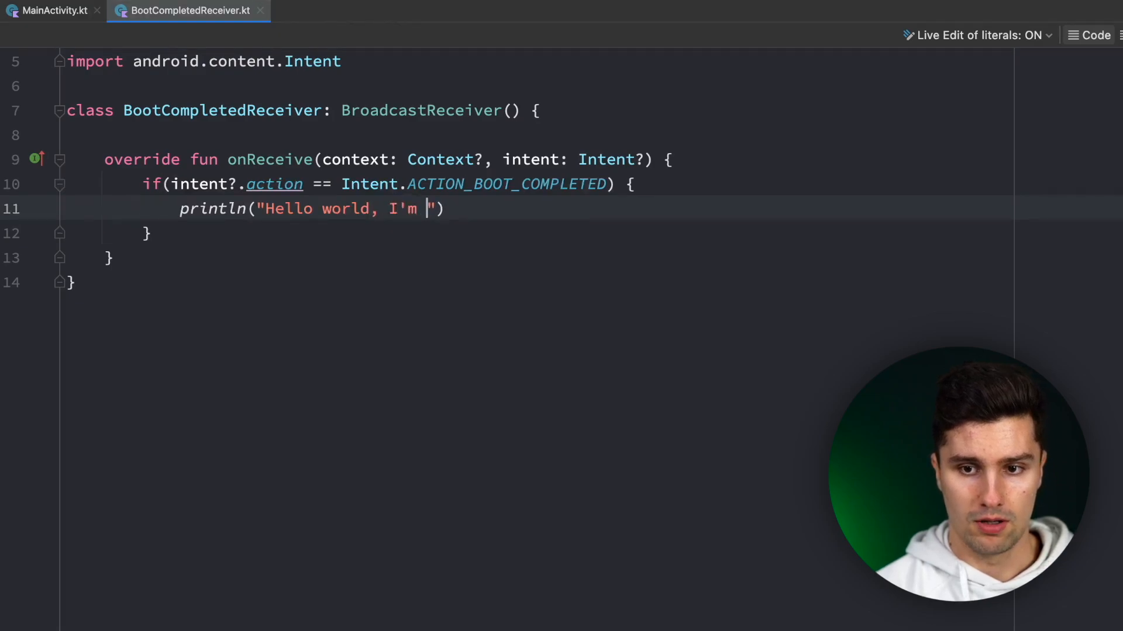
type("booted up!")
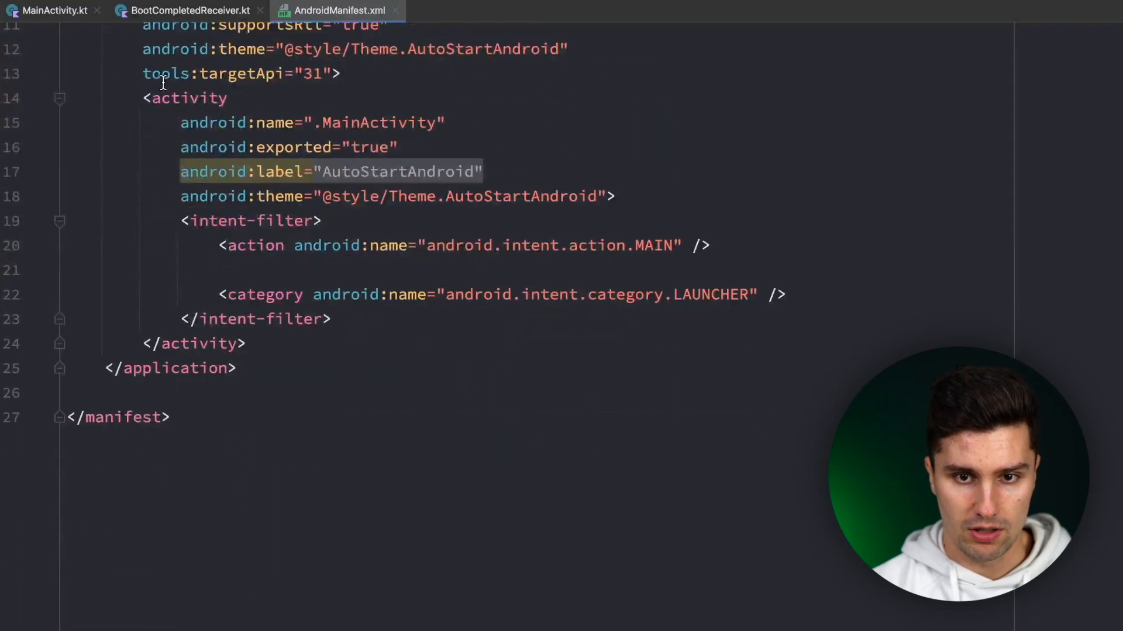
Register a receiver element named .BootCompletedReceiver with android:exported="false" after the activity
left_click(382, 338)
scroll(396, 328, "down", 5)
key("Return")
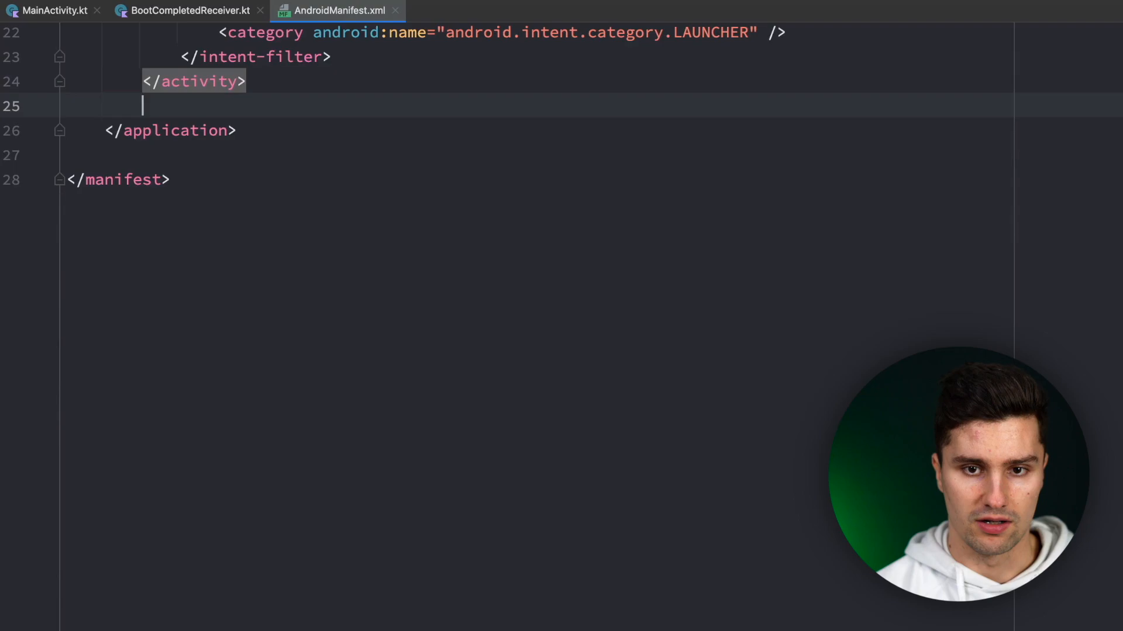
type("<re")
key("Return")
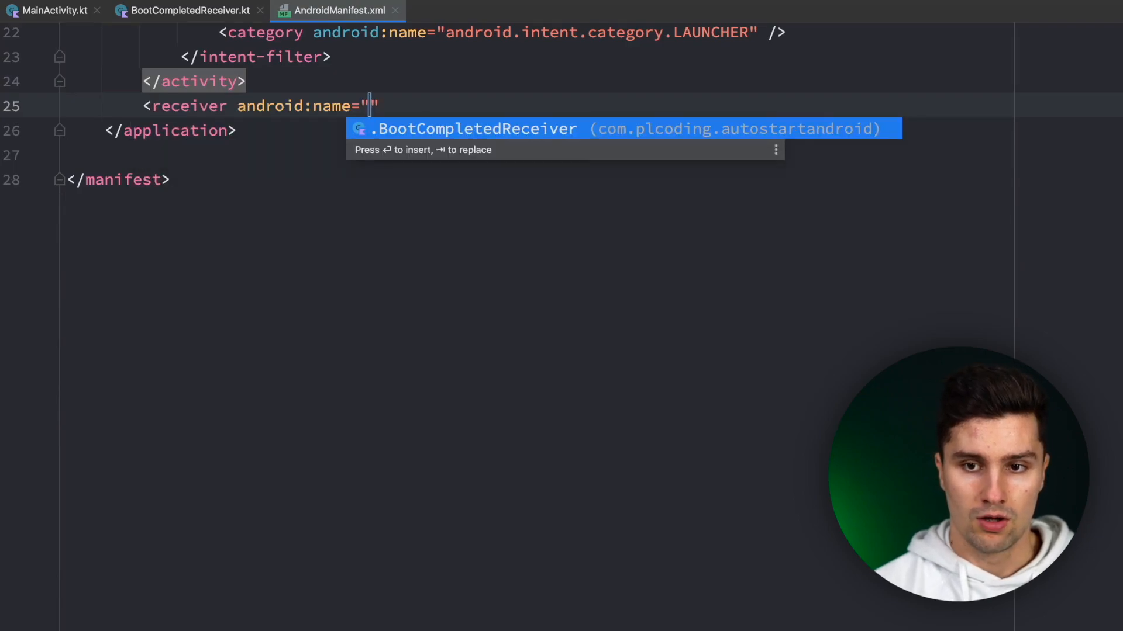
key("Return")
type("etedReceiver")
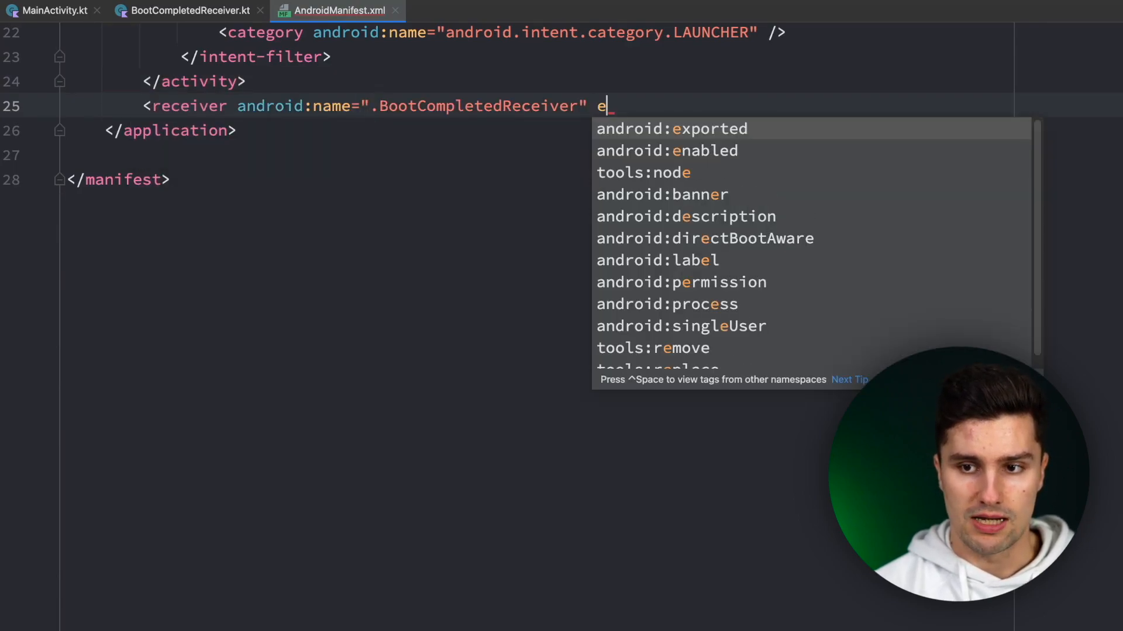
key("Return")
type("fa")
key("Return")
key("End")
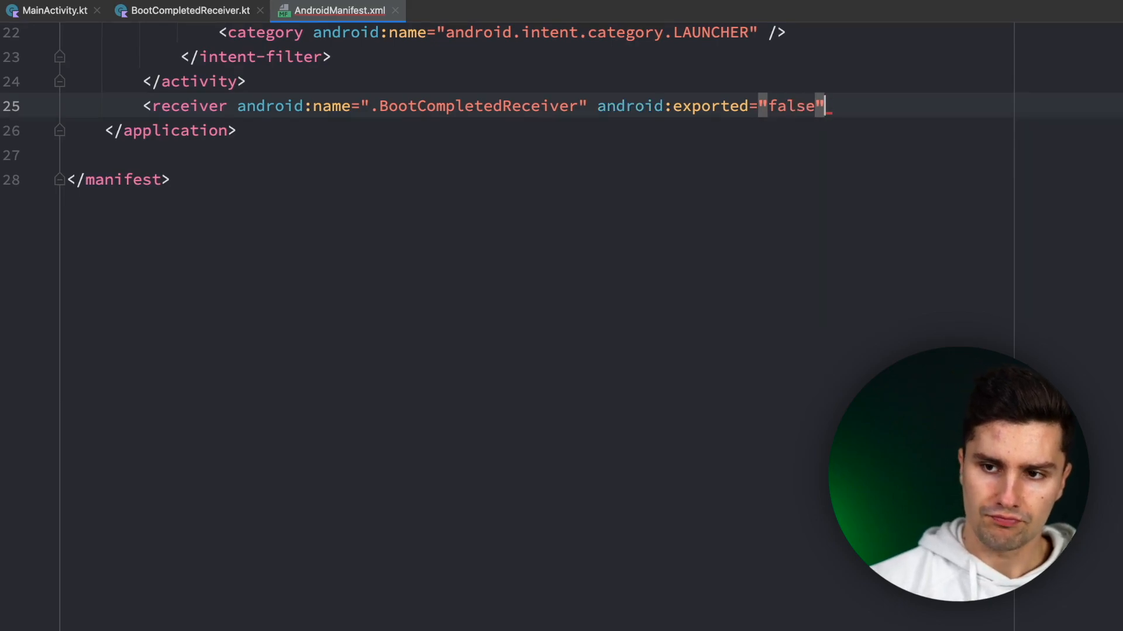
type(">")
key("Return")
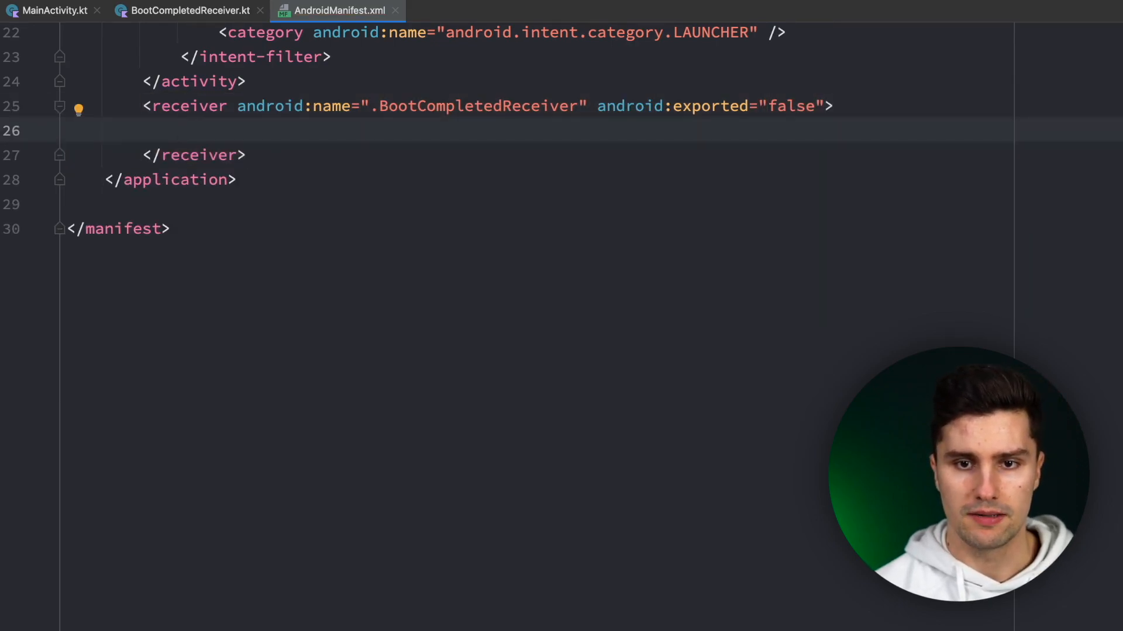
Put the name and exported attributes on their own lines, keeping exported set to false
left_click(238, 106)
key("Return")
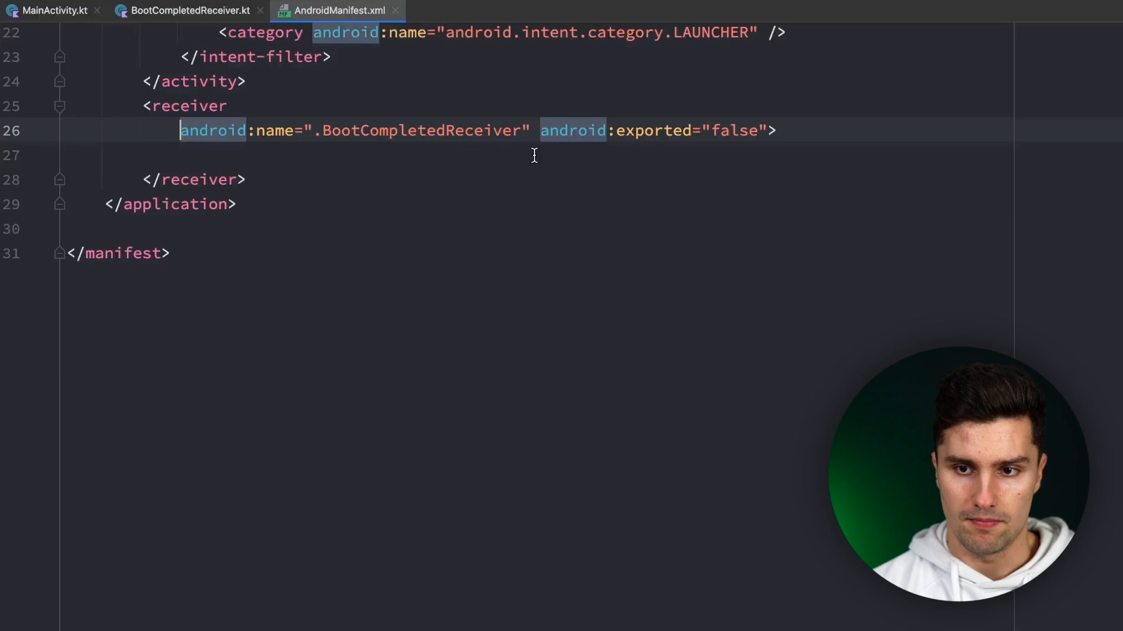
left_click(539, 131)
key("Return")
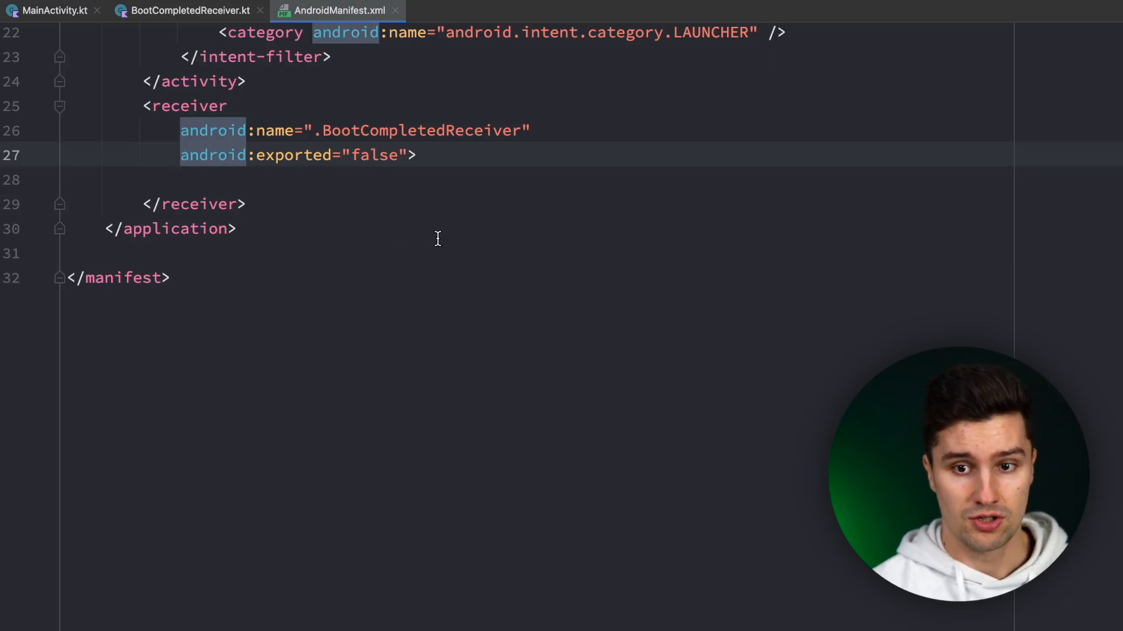
double_click(374, 156)
type("true")
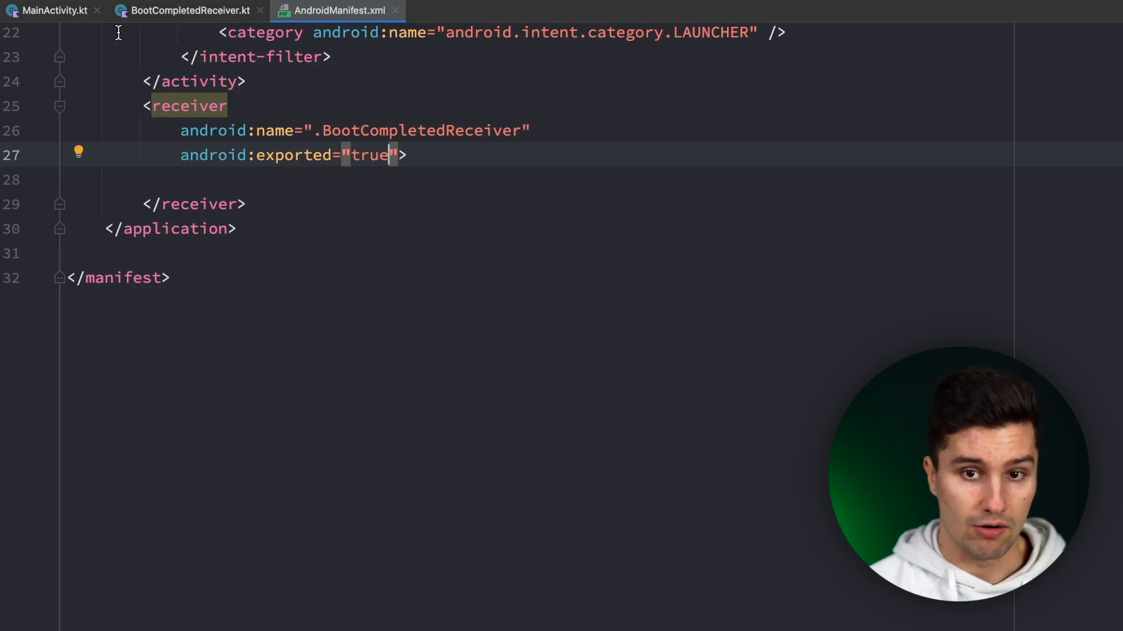
double_click(371, 160)
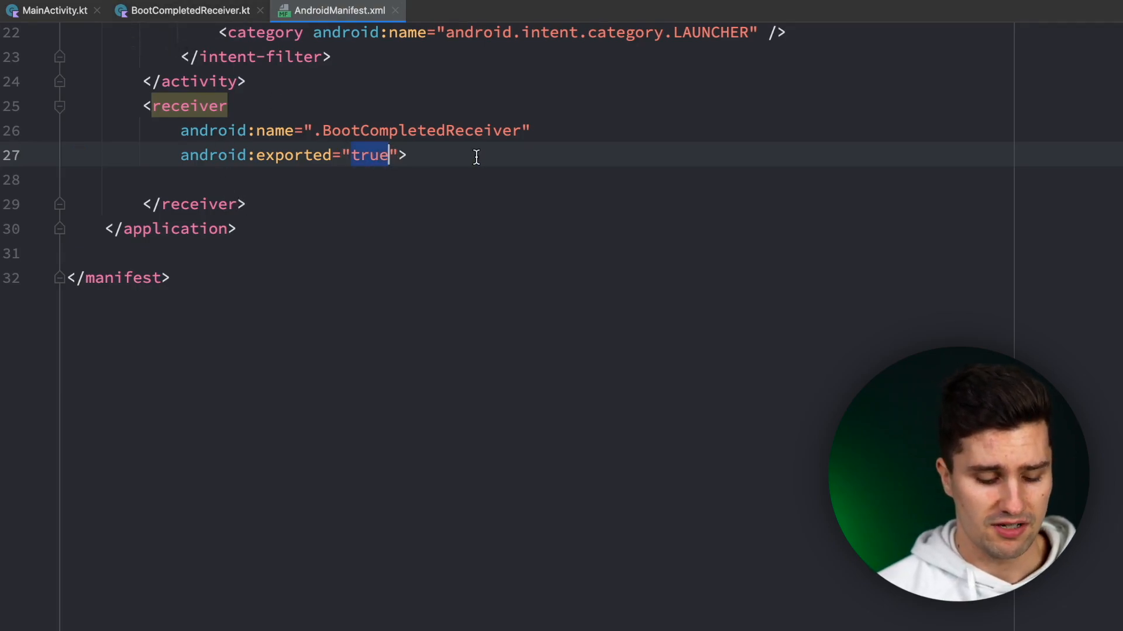
type("false")
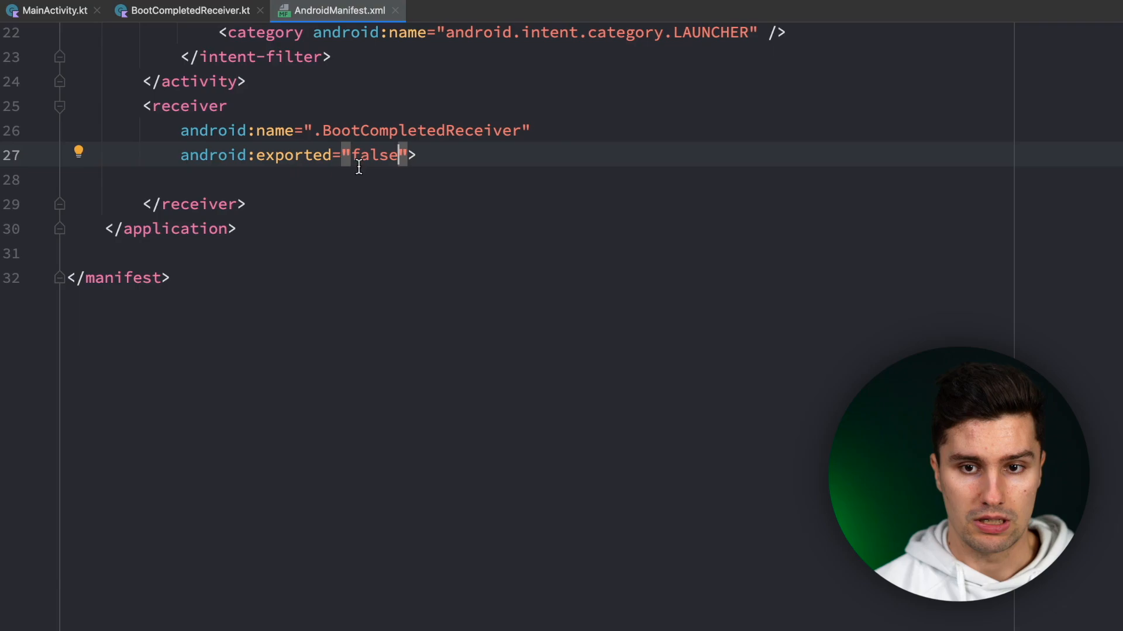
left_click(336, 173)
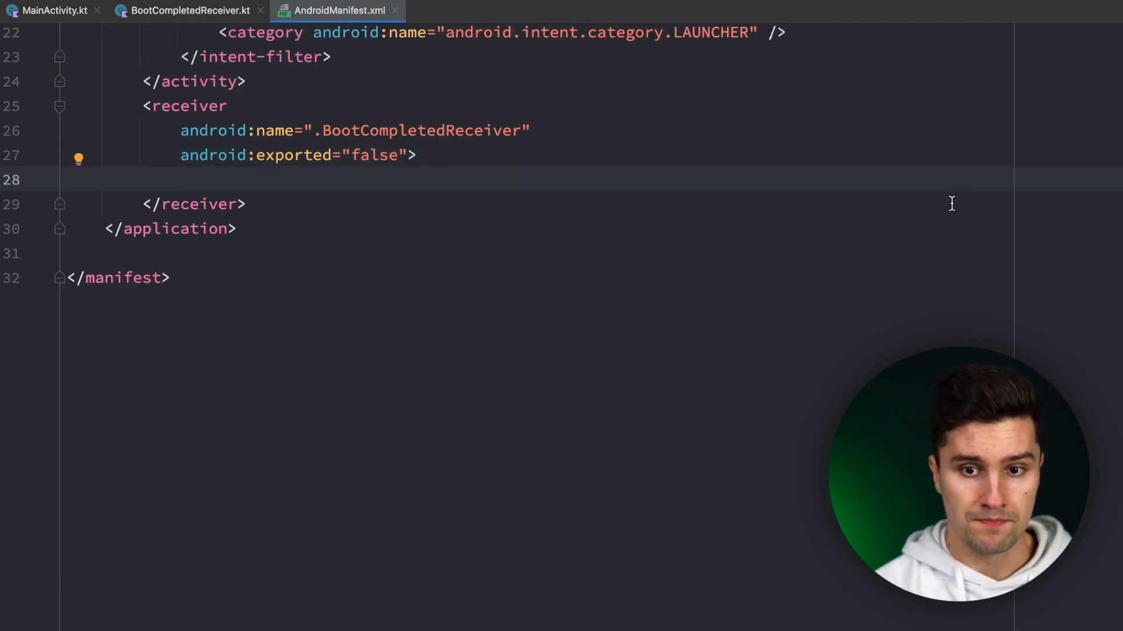
type("<in")
Add an intent-filter with action android.intent.action.BOOT_COMPLETED inside the receiver
key("Return")
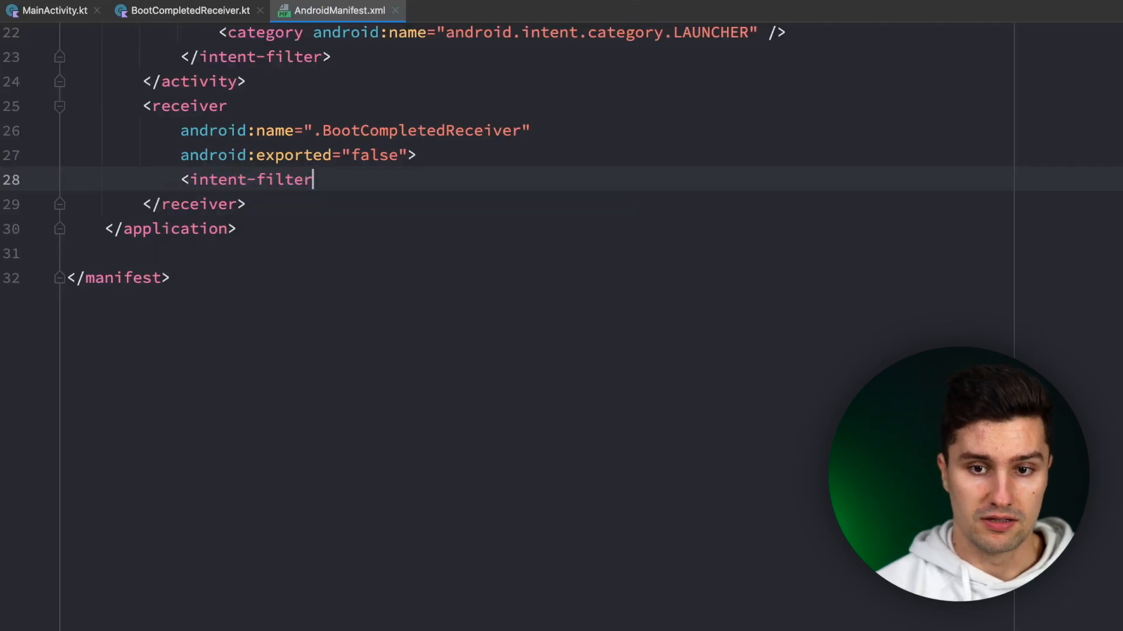
type(">")
key("Return")
type("<")
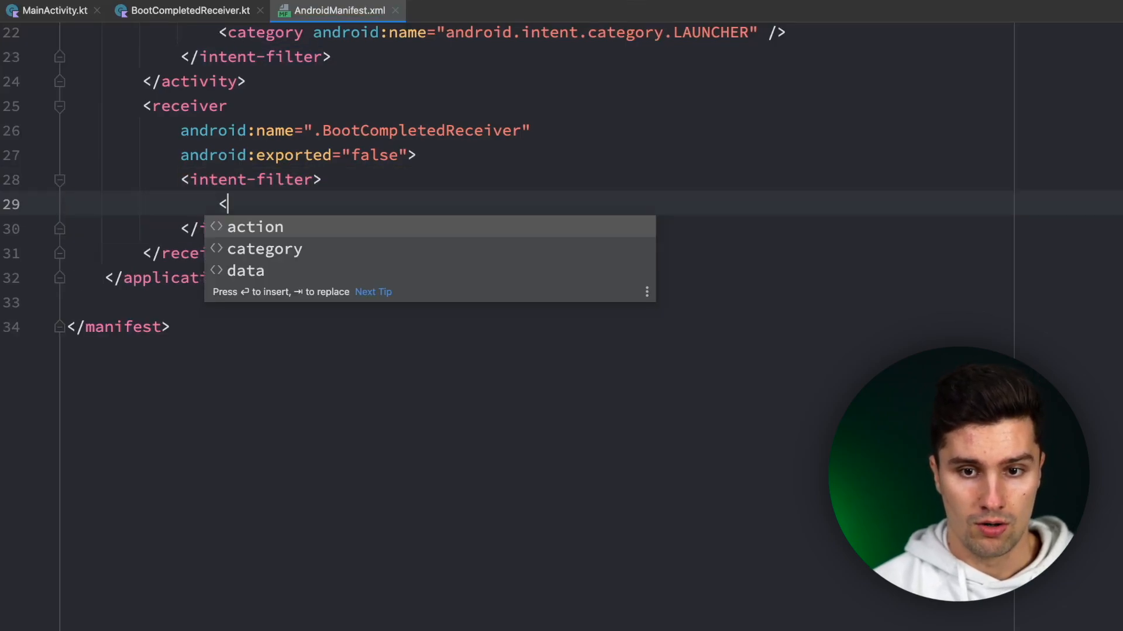
key("Return")
key("Return")
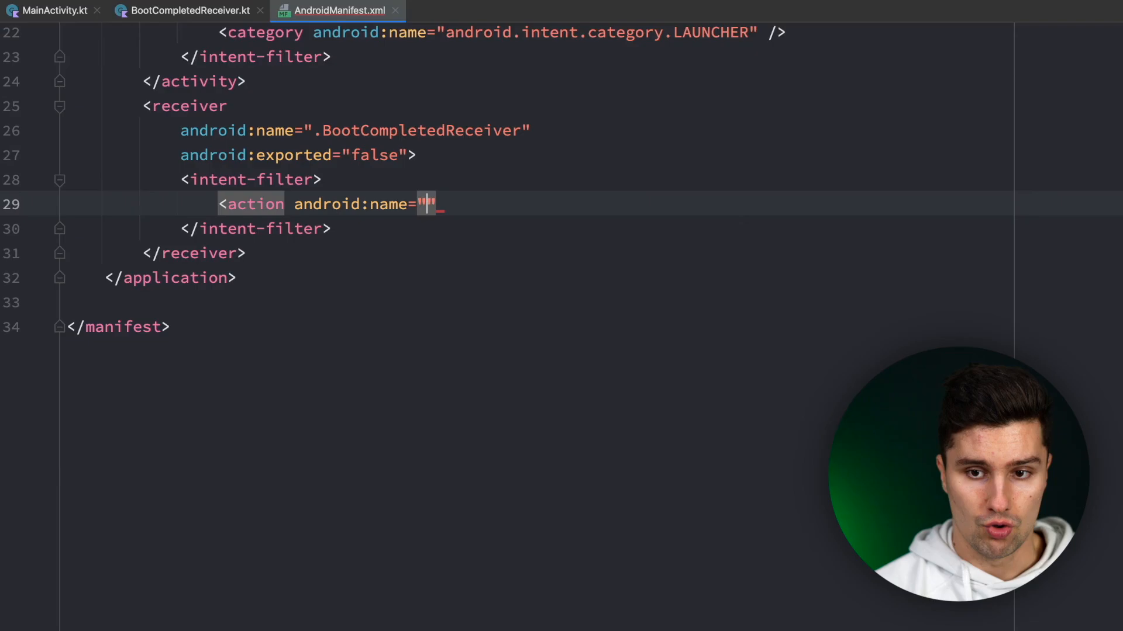
type("andro")
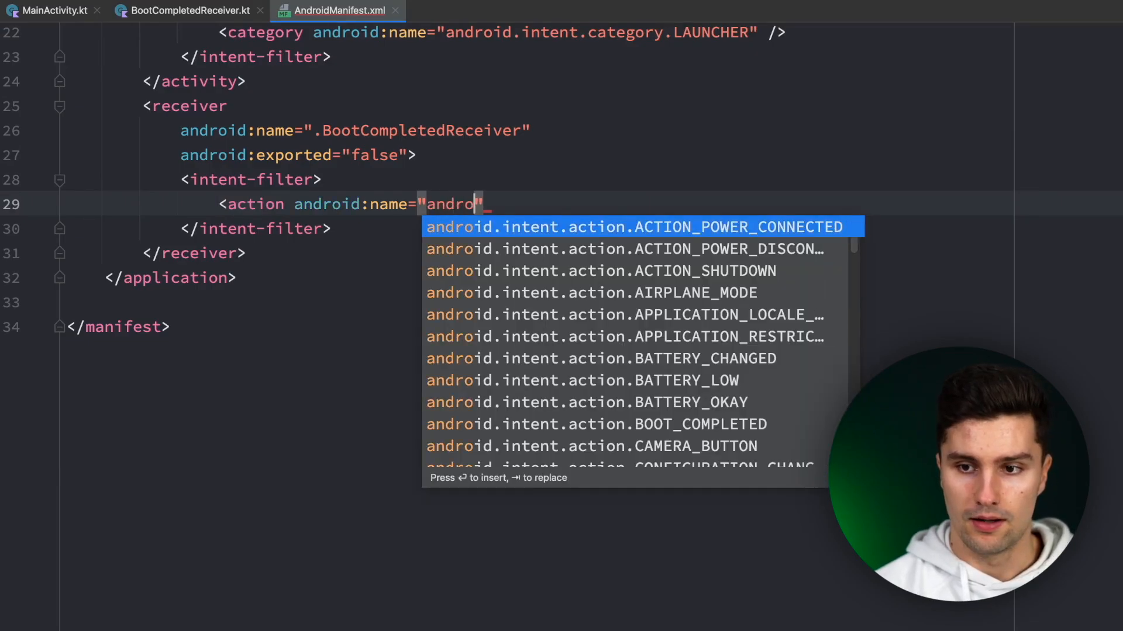
type("BO")
key("Return")
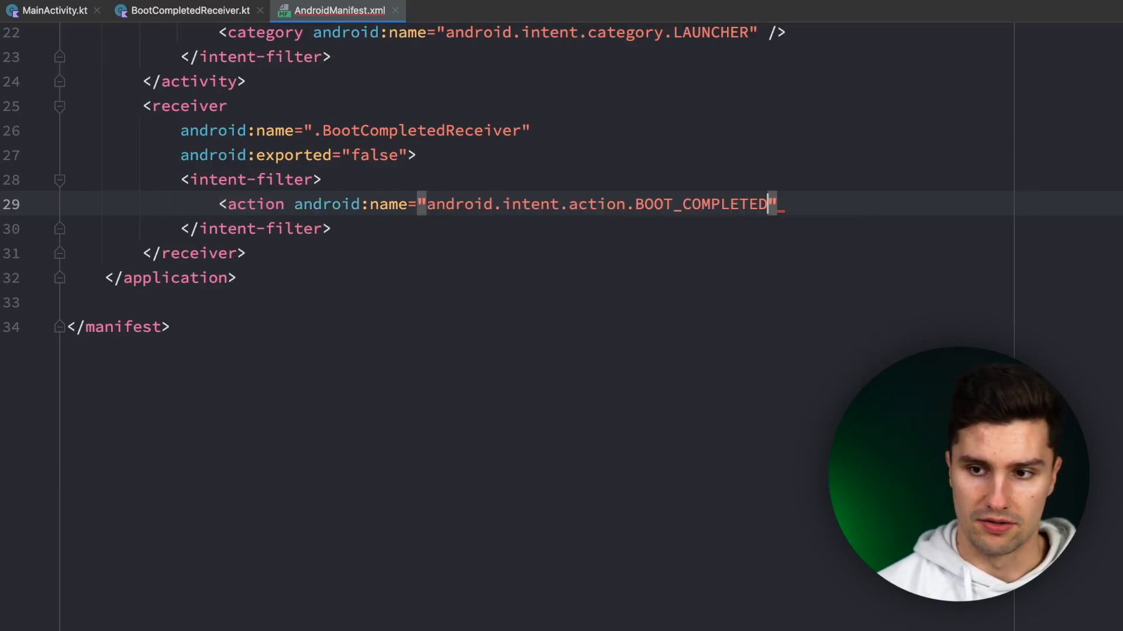
key("Right")
type("/>")
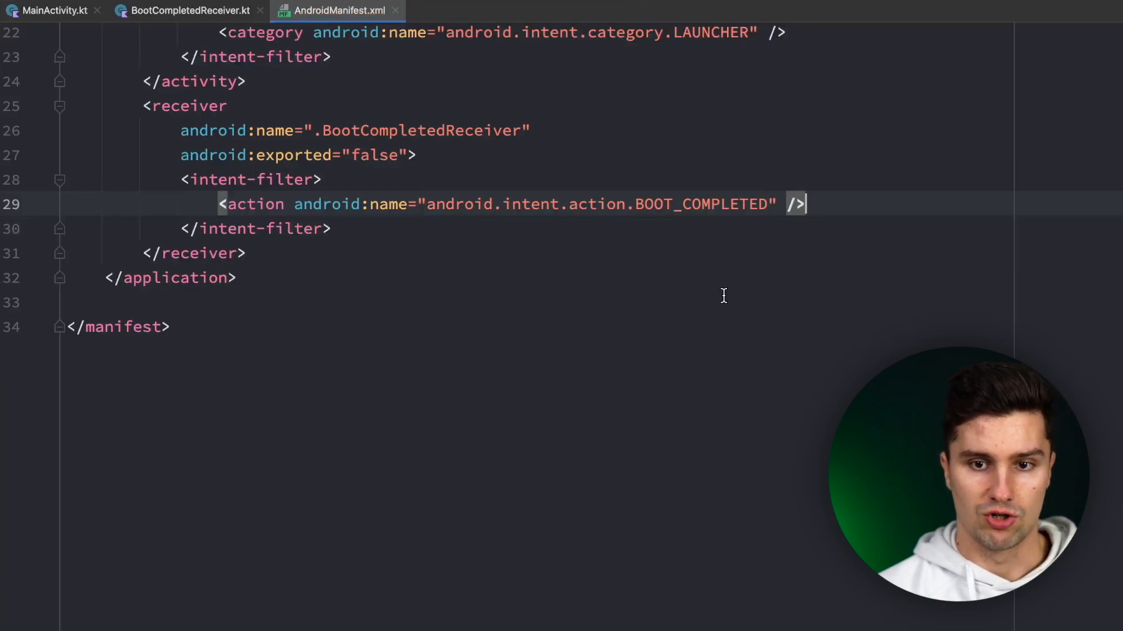
Highlight the intent-filter and BOOT_COMPLETED action, then return to BootCompletedReceiver.kt
left_click_drag(331, 228, 179, 179)
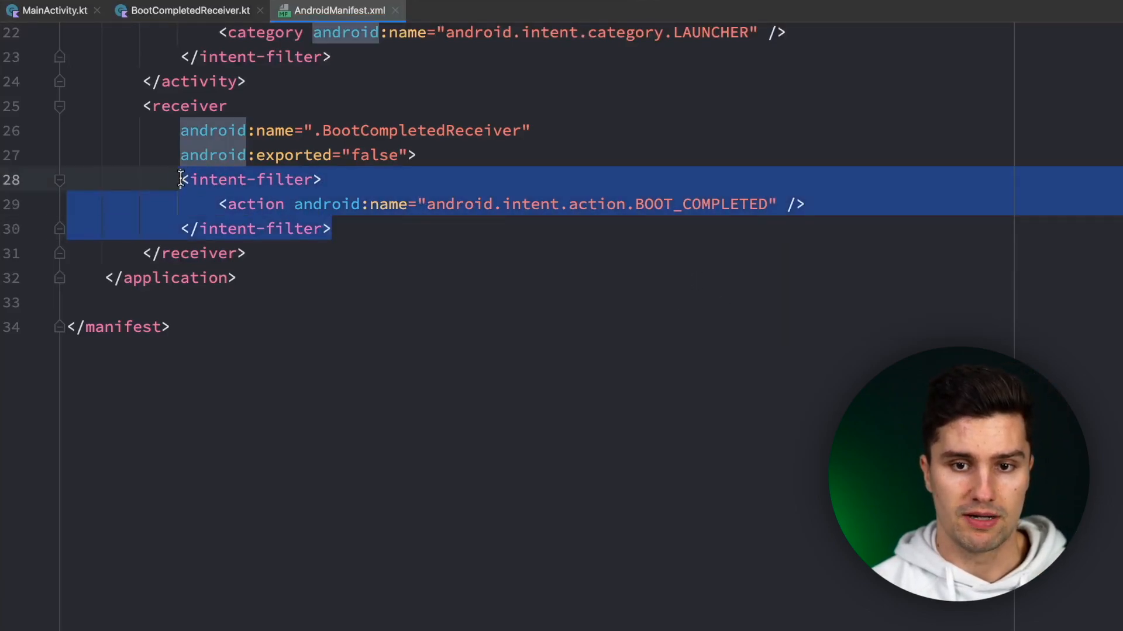
scroll(320, 228, "up", 1)
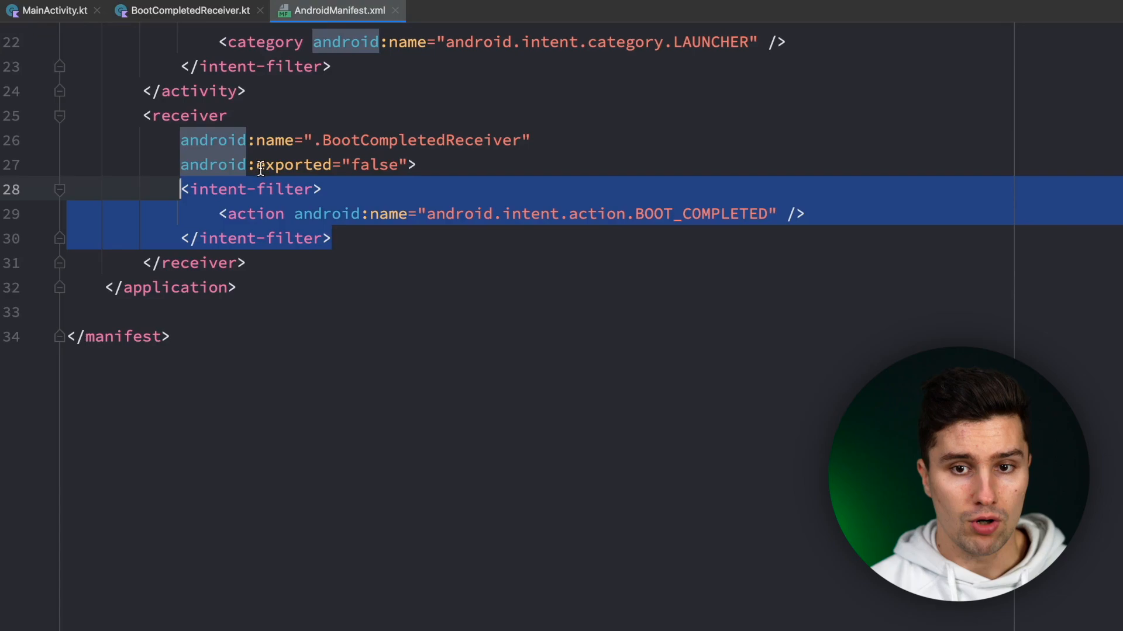
left_click(201, 213)
left_click_drag(220, 213, 840, 217)
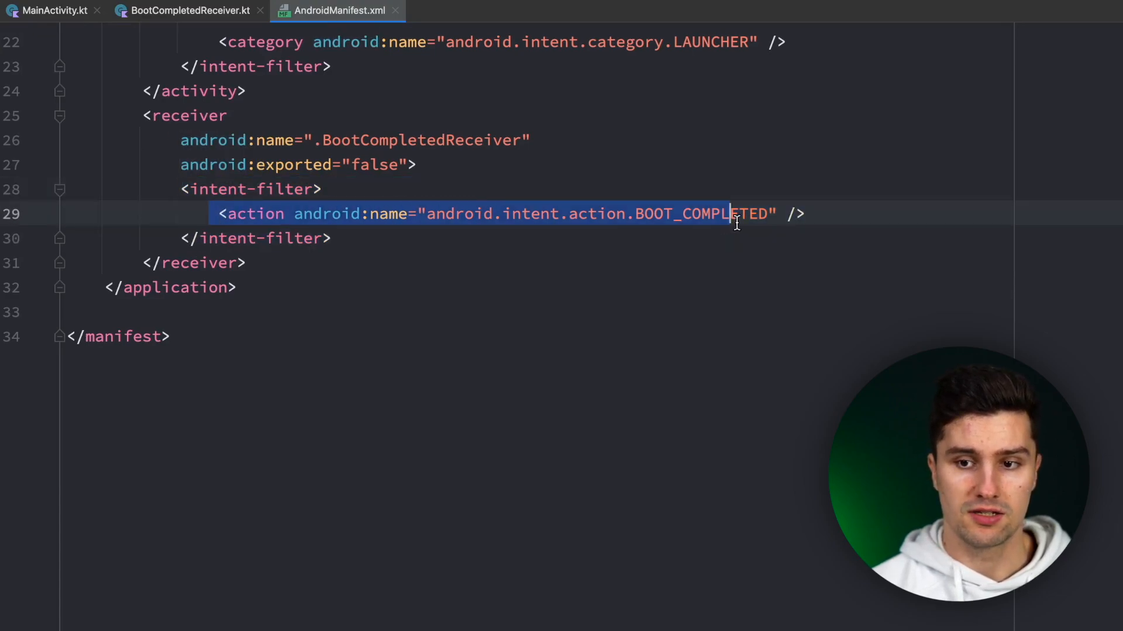
double_click(676, 212)
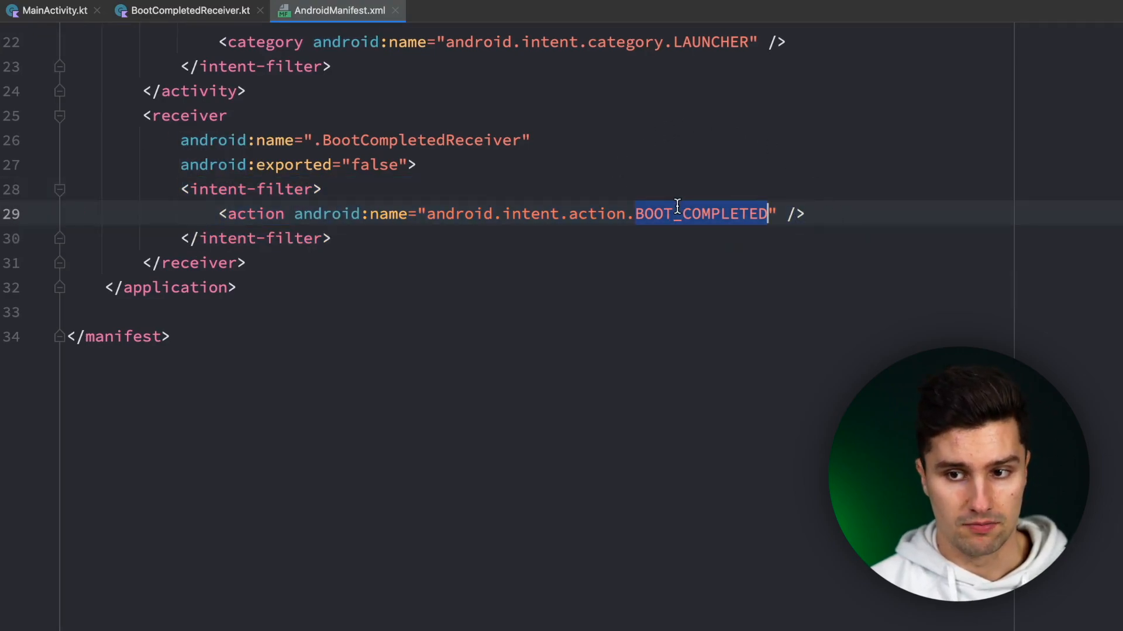
scroll(447, 306, "up", 2)
scroll(447, 305, "up", 1)
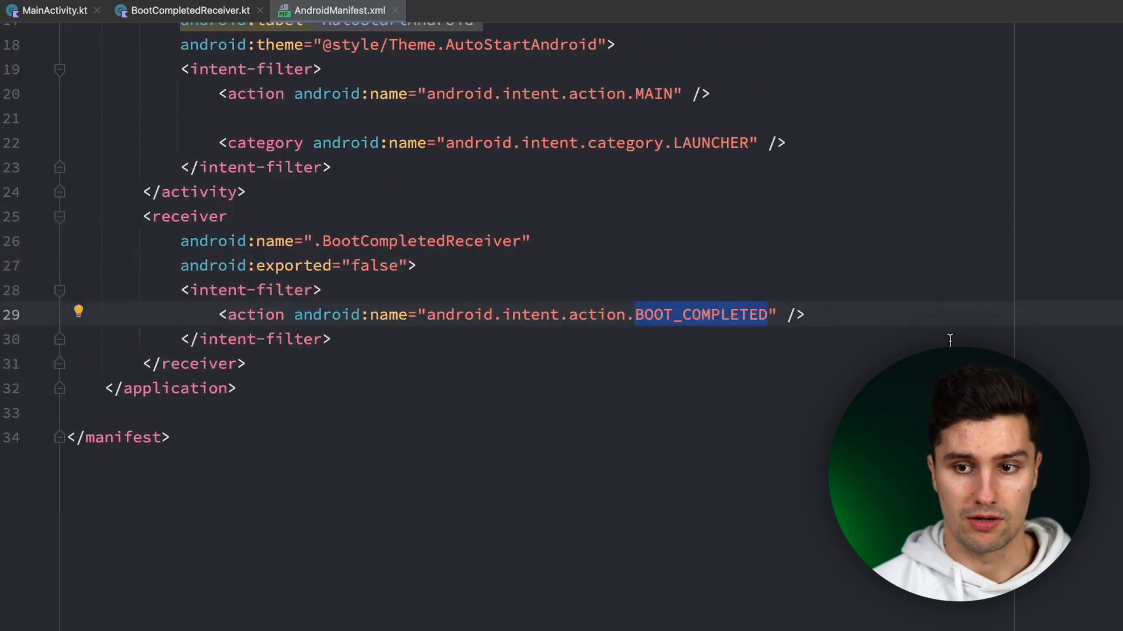
left_click(149, 11)
left_click_drag(231, 237, 172, 207)
left_click(364, 272)
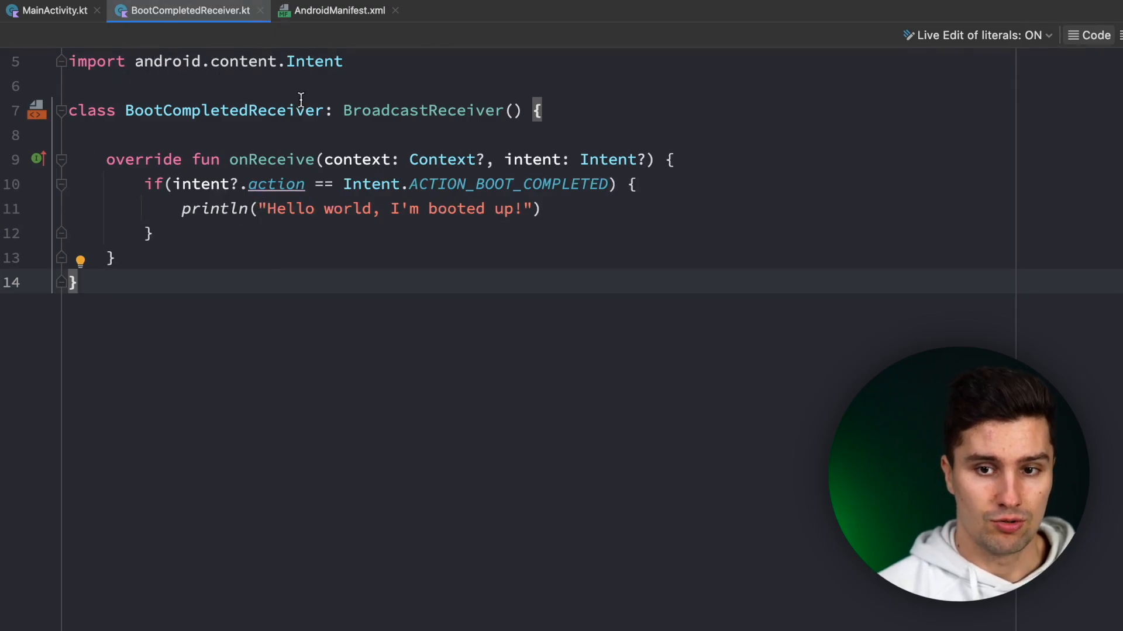
left_click(320, 111)
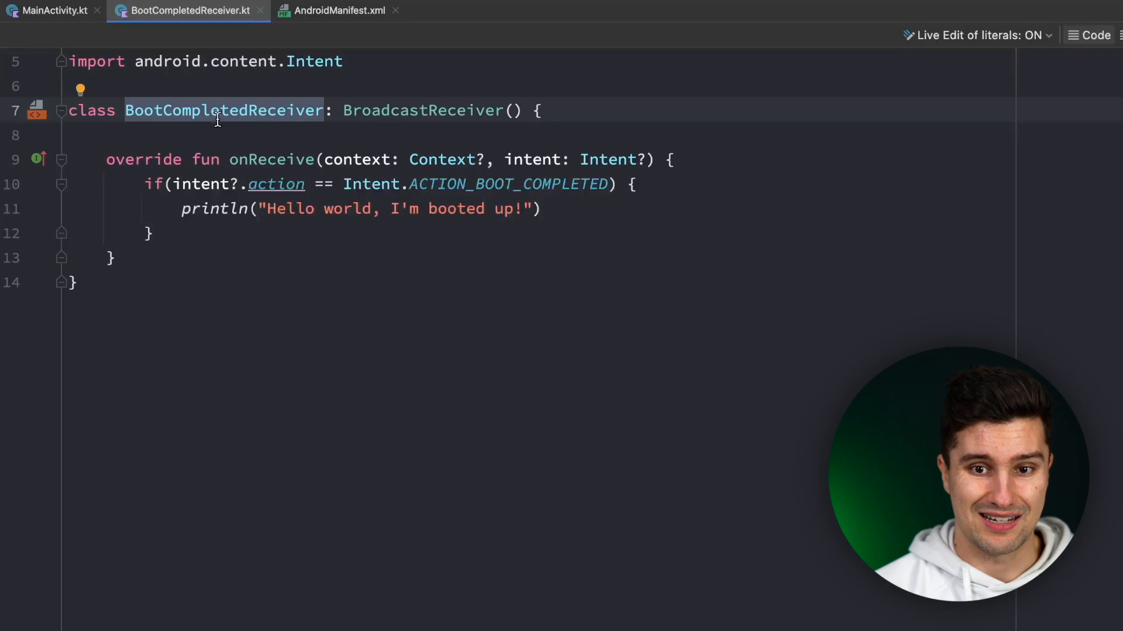
double_click(161, 105)
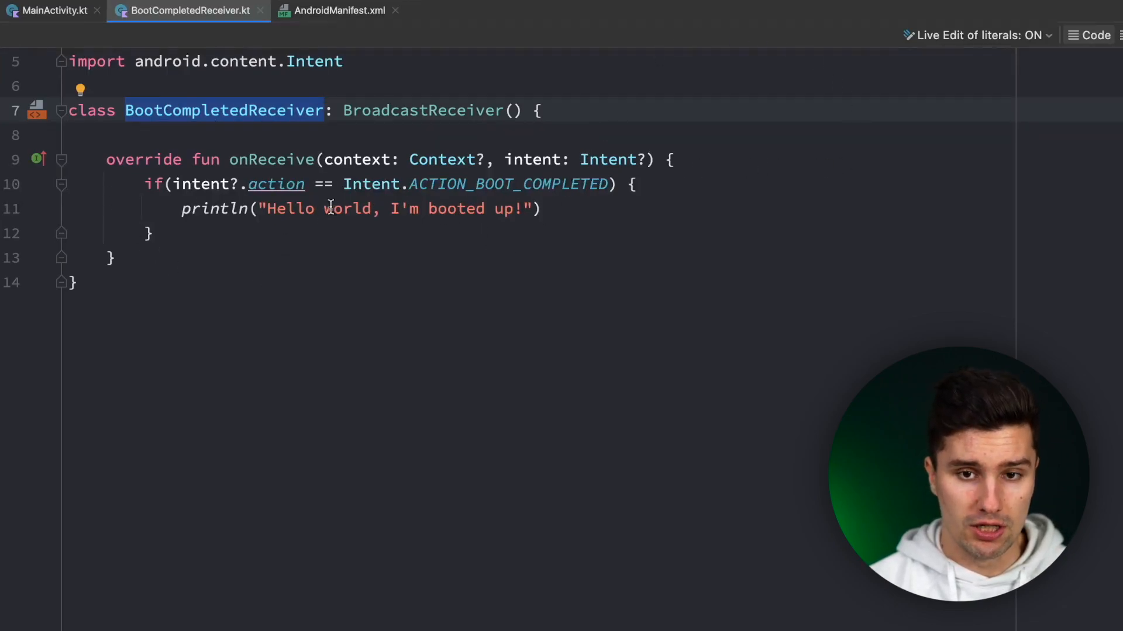
left_click(167, 88)
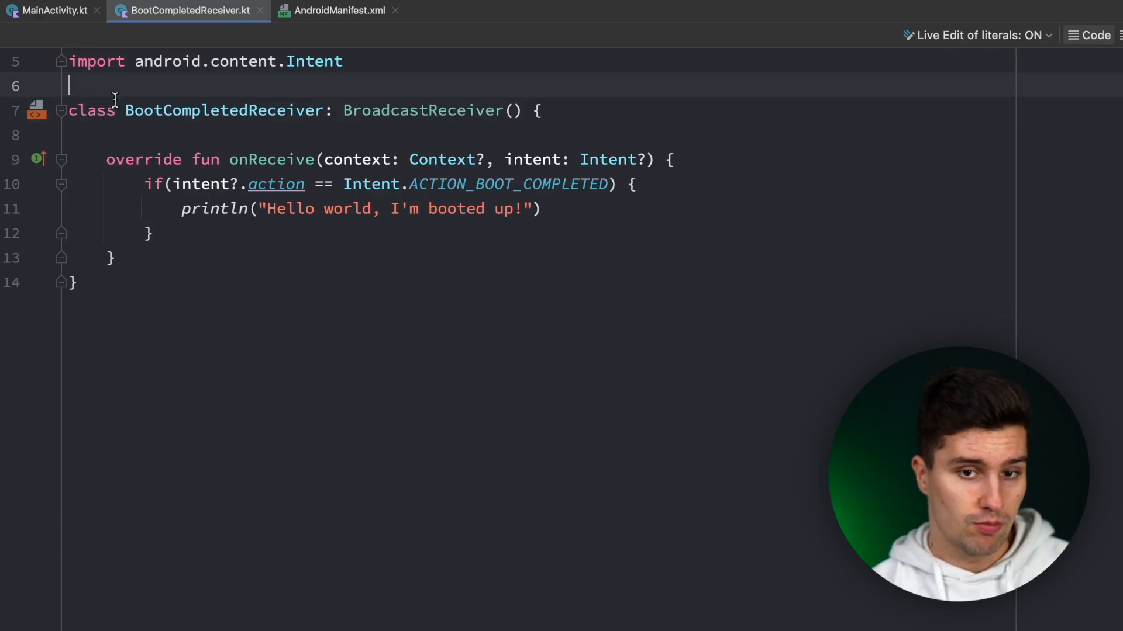
key("Down")
key("Up")
left_click(200, 138)
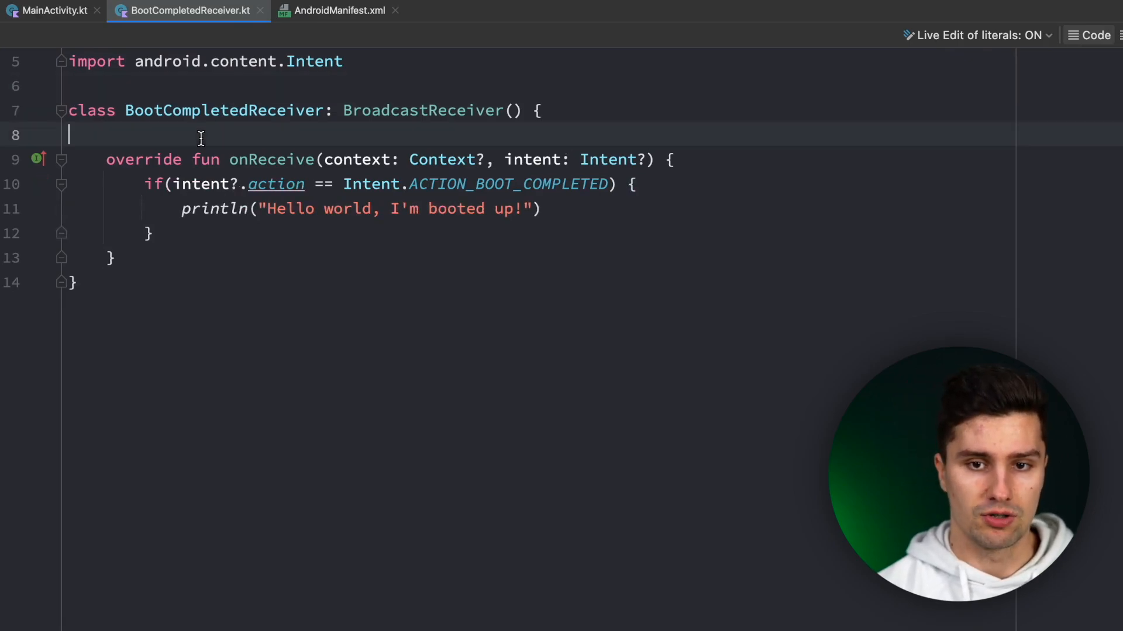
key("Return")
key("Return")
key("Up")
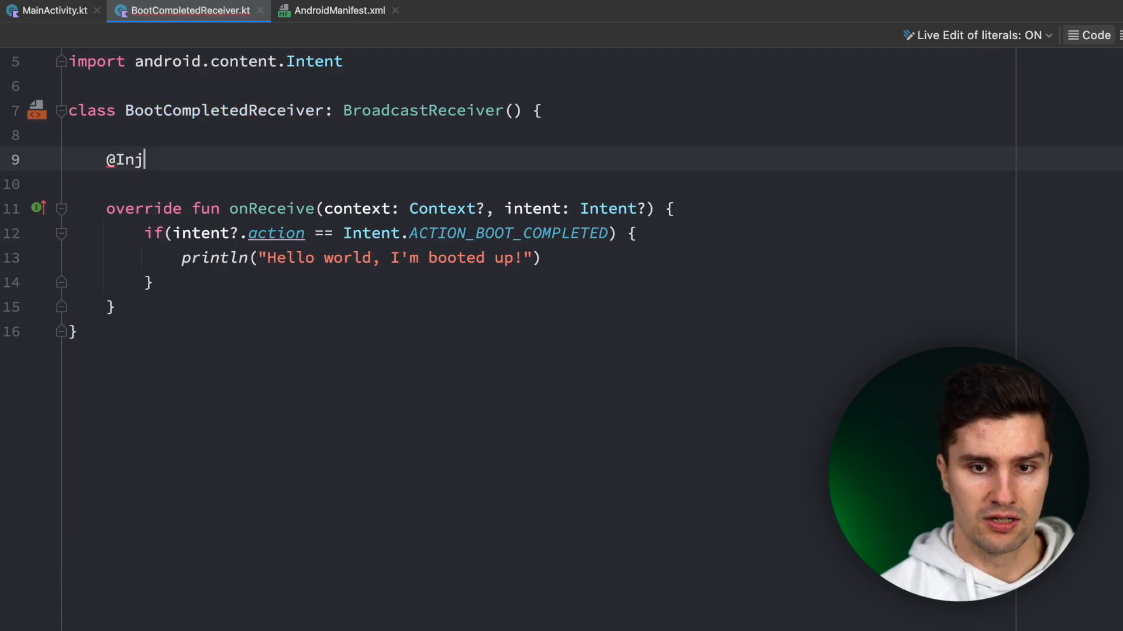
type("ect")
key("Return")
type("late")
key("BackSpace")
key("BackSpace")
key("BackSpace")
key("BackSpace")
key("BackSpace")
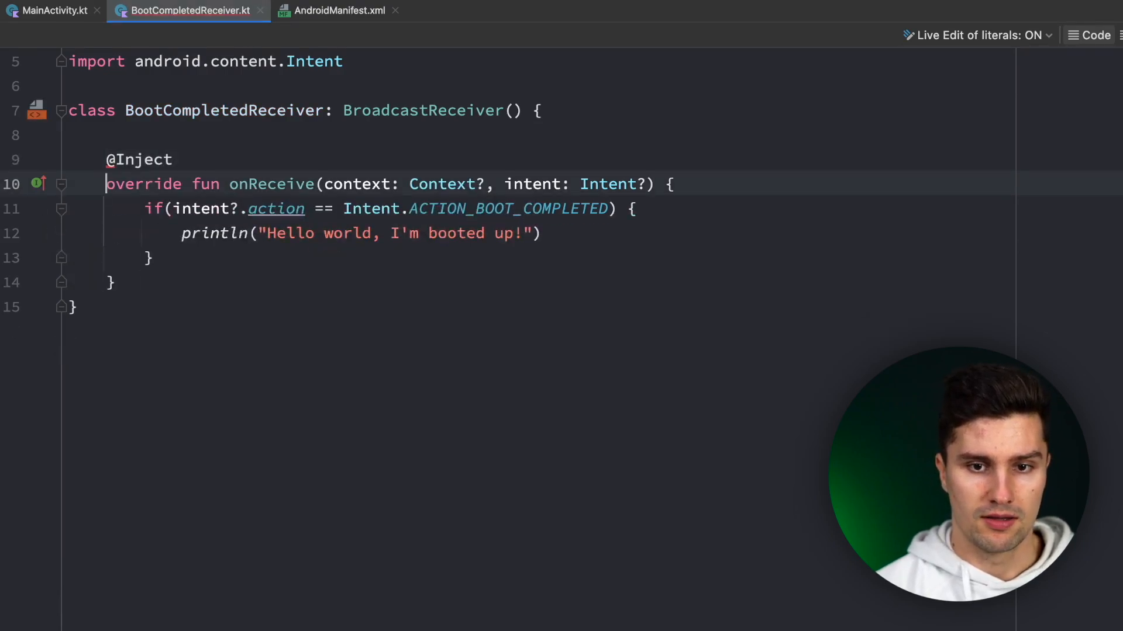
key("ctrl+z")
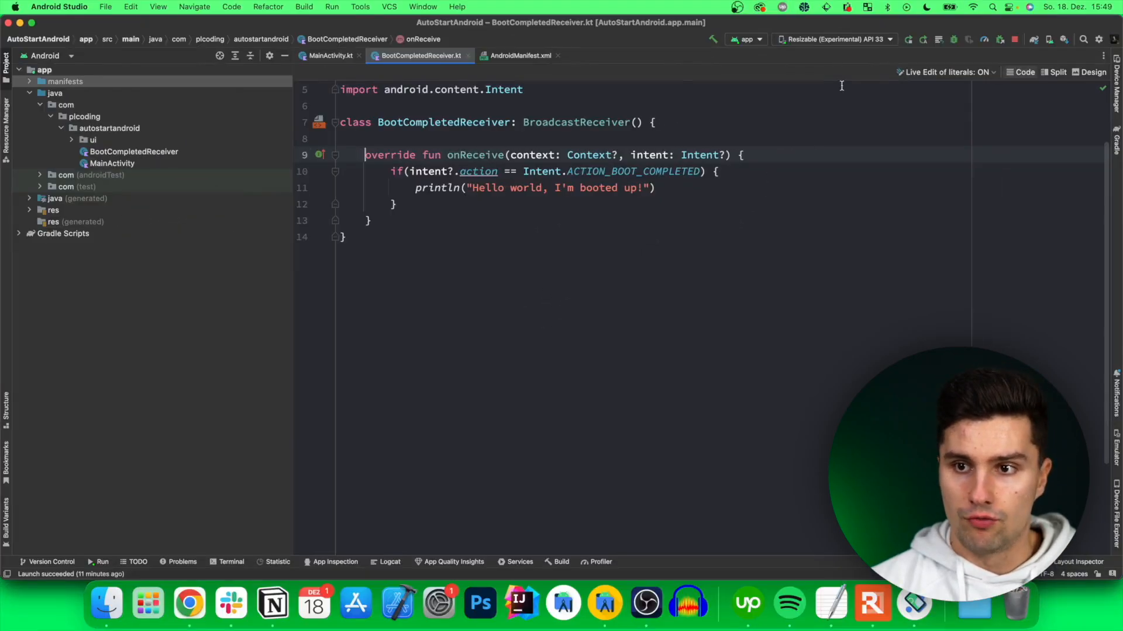
Run the app on the emulator and swipe back to its home screen
left_click(907, 41)
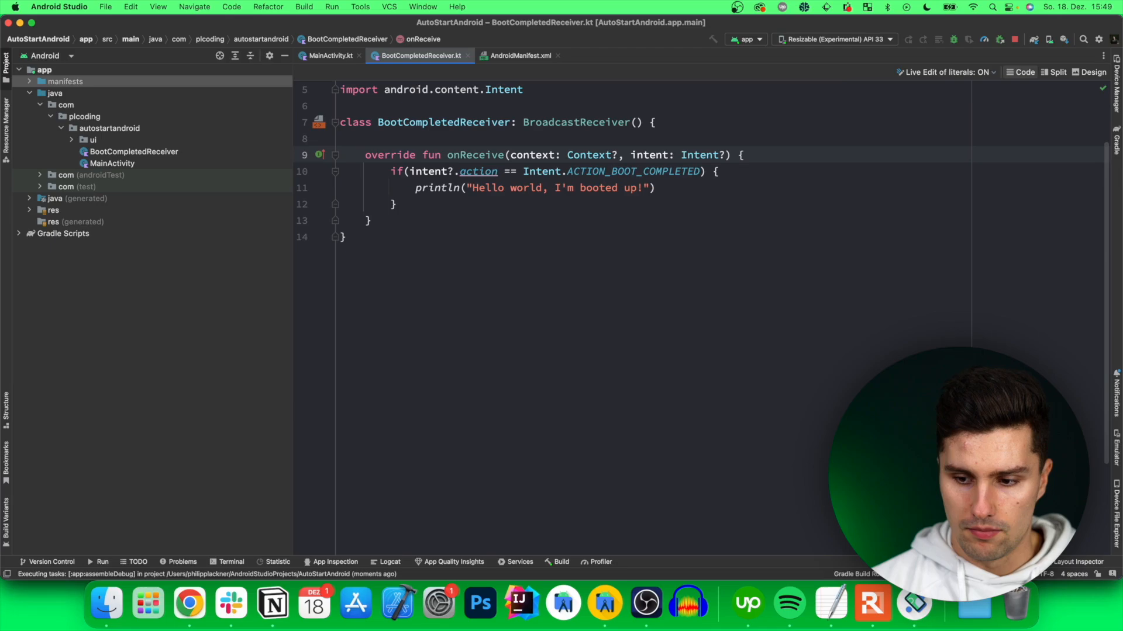
mouse_move(750, 33)
left_mouse_down()
mouse_move(508, 30)
mouse_move(544, 41)
left_mouse_up()
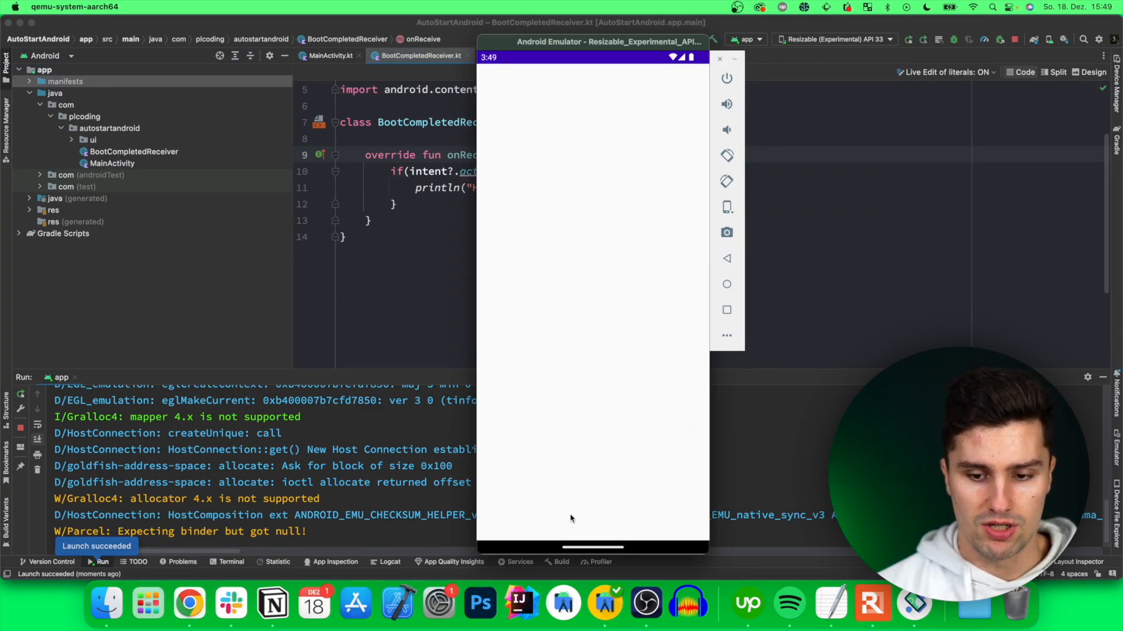
left_click_drag(578, 545, 624, 201)
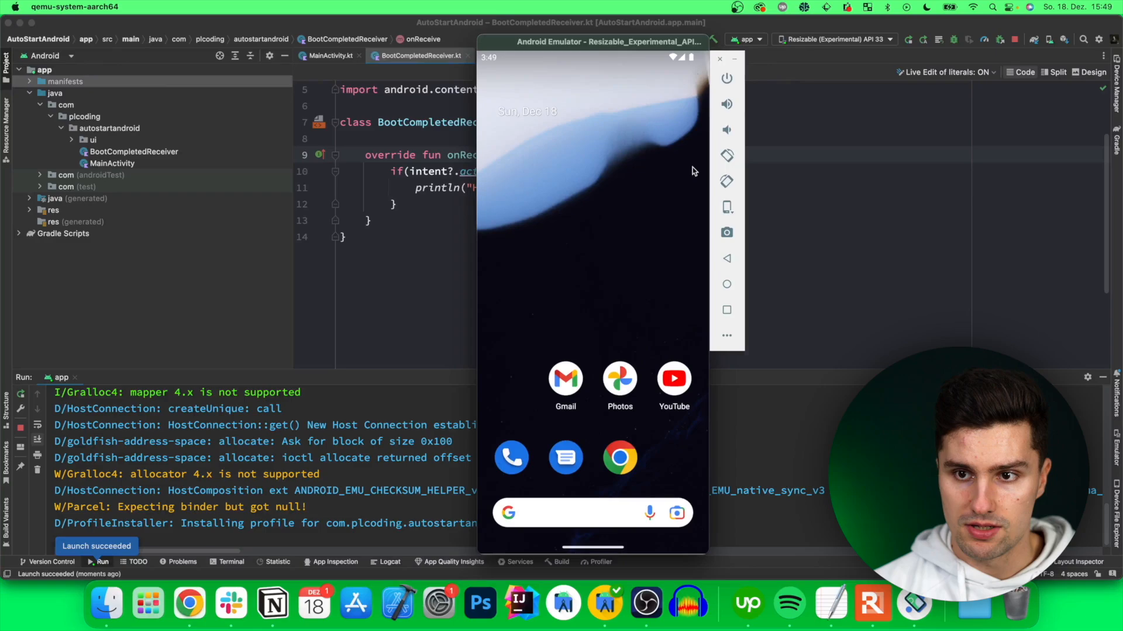
left_click(828, 82)
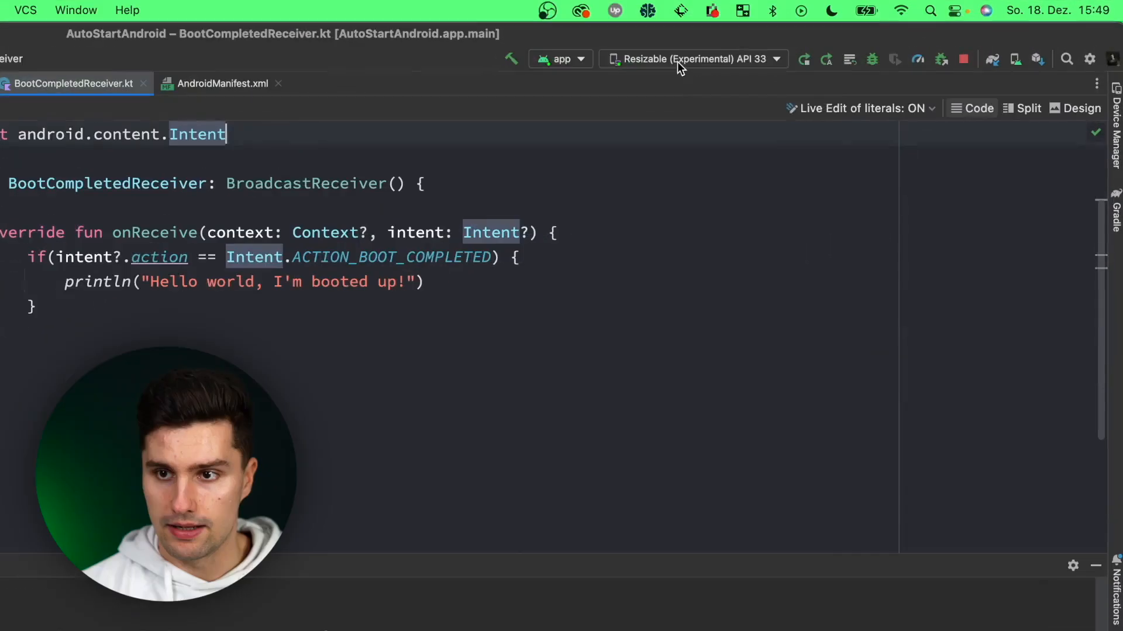
Cold Boot Now the Resizable API 33 emulator from Device Manager, retrying after an error
left_click(822, 40)
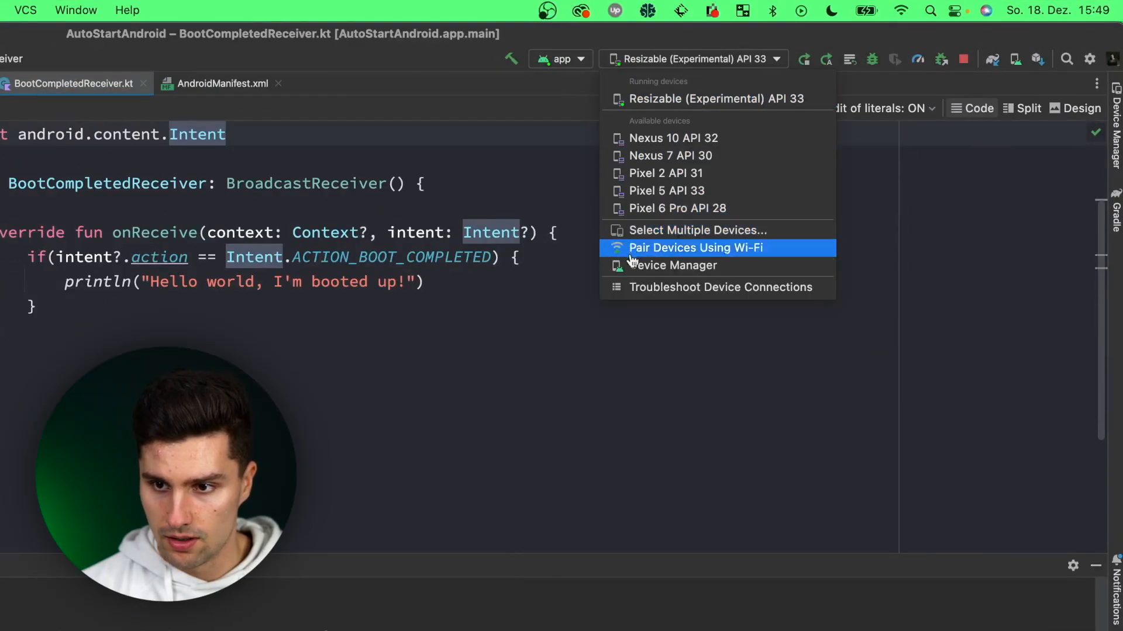
left_click(700, 266)
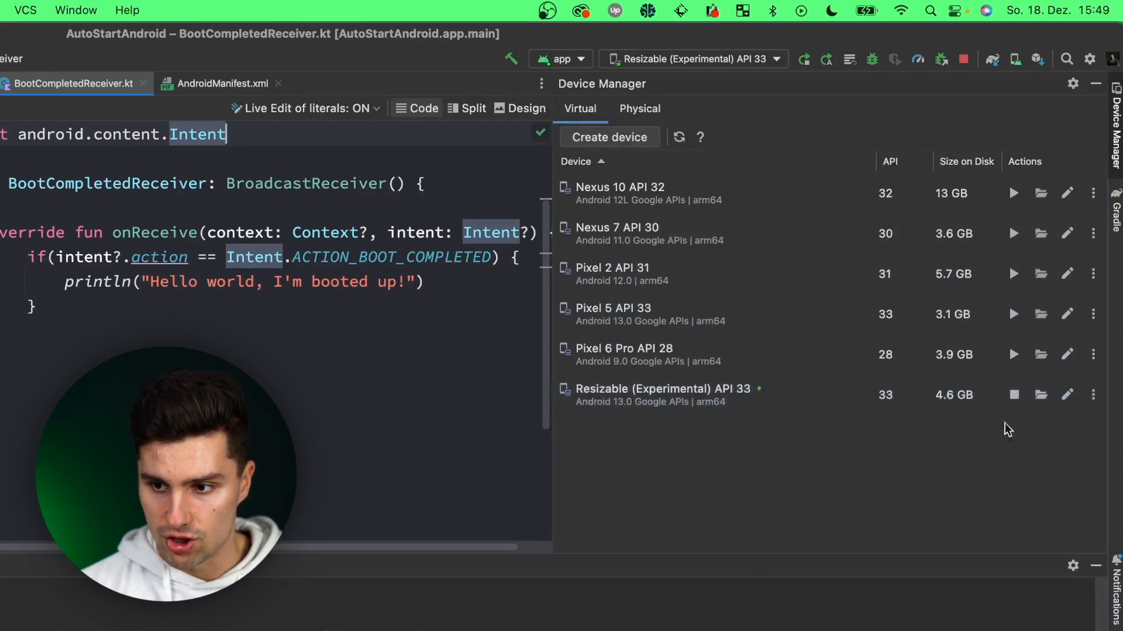
left_click(1092, 396)
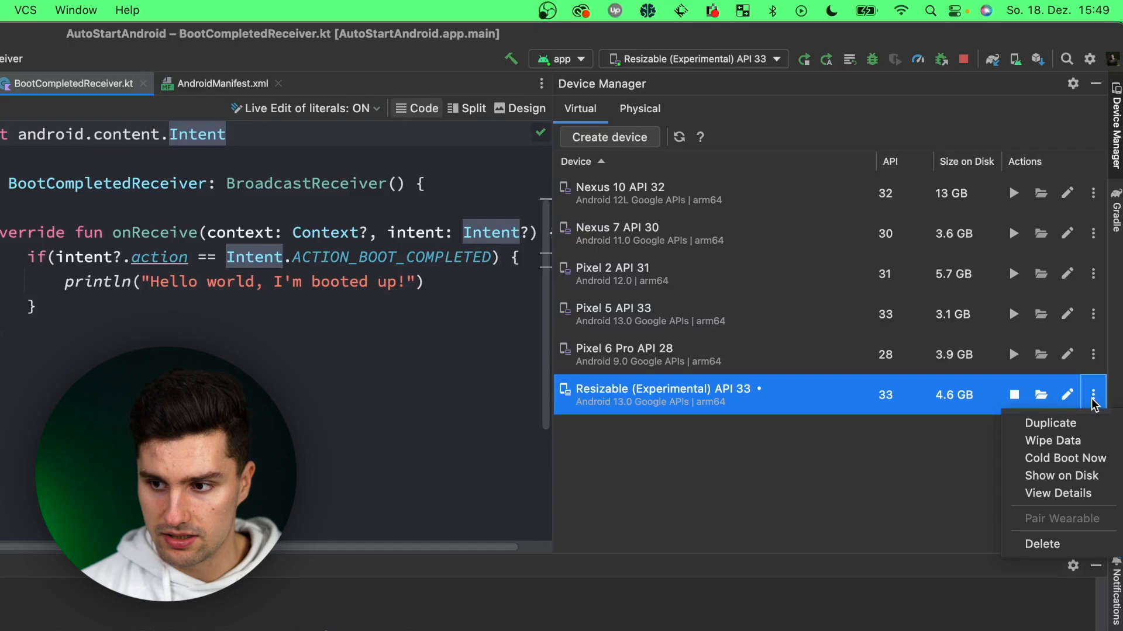
left_click(1059, 459)
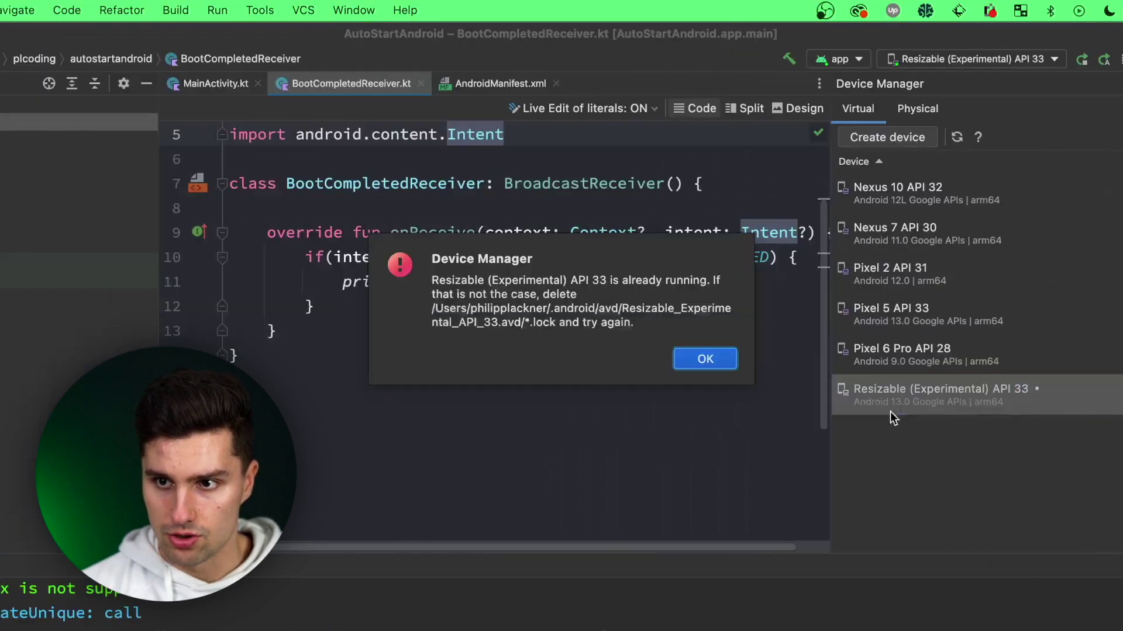
left_click(706, 362)
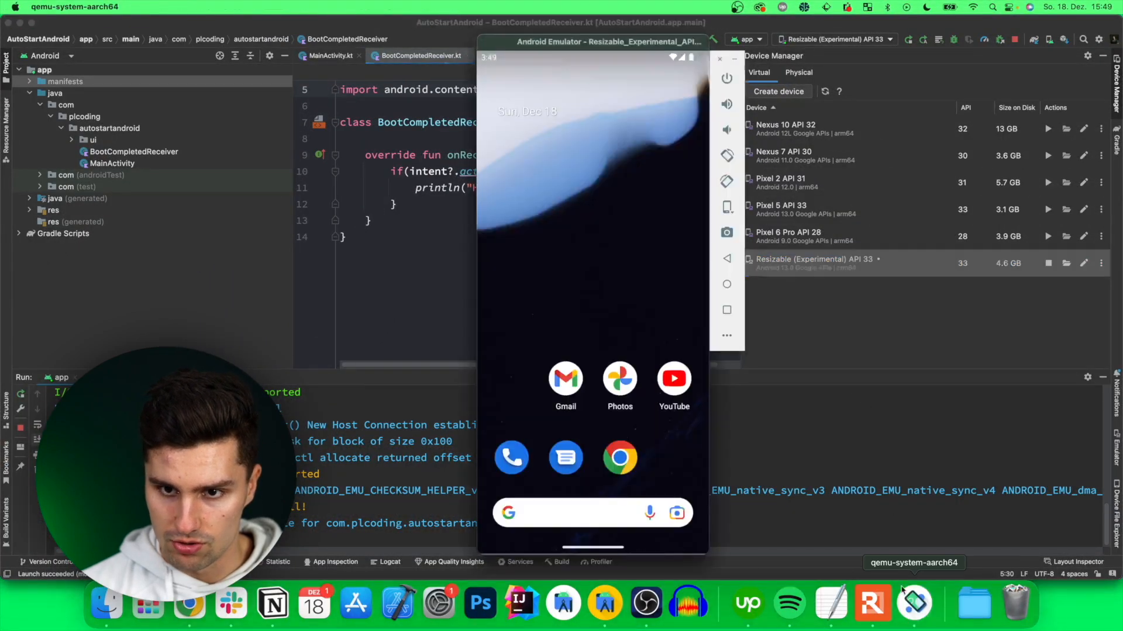
left_click(720, 60)
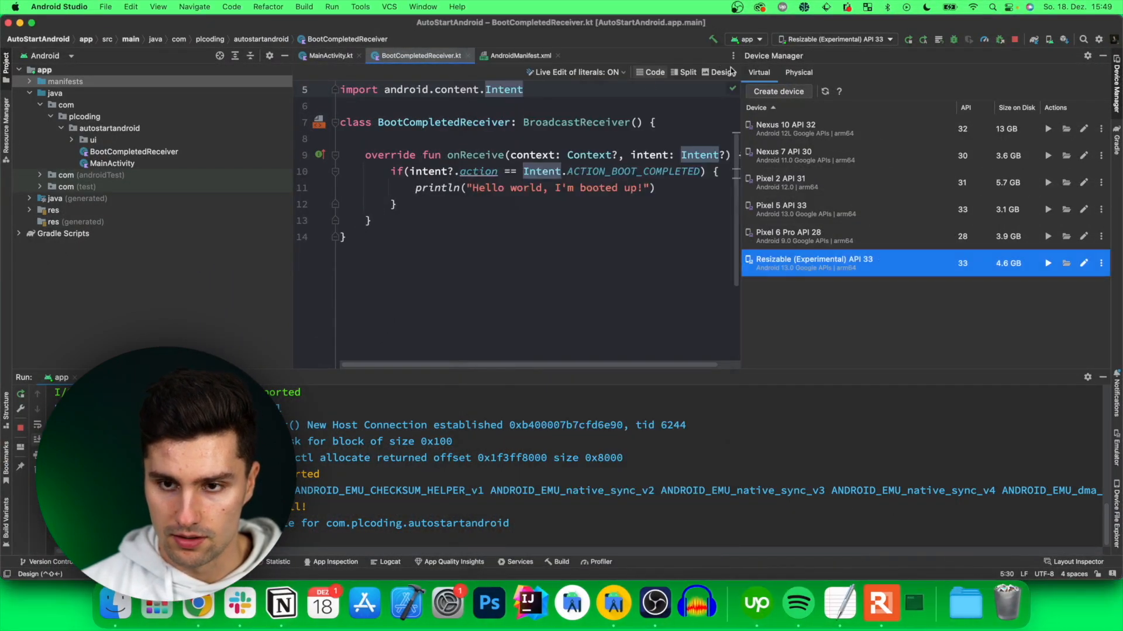
left_click(1100, 263)
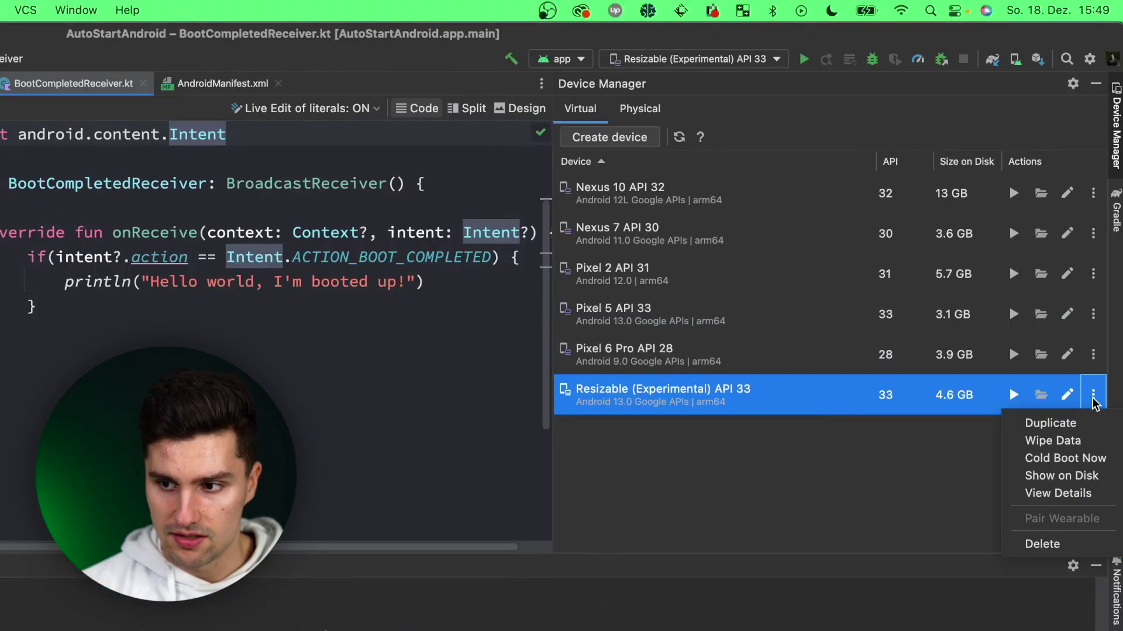
left_click(1064, 460)
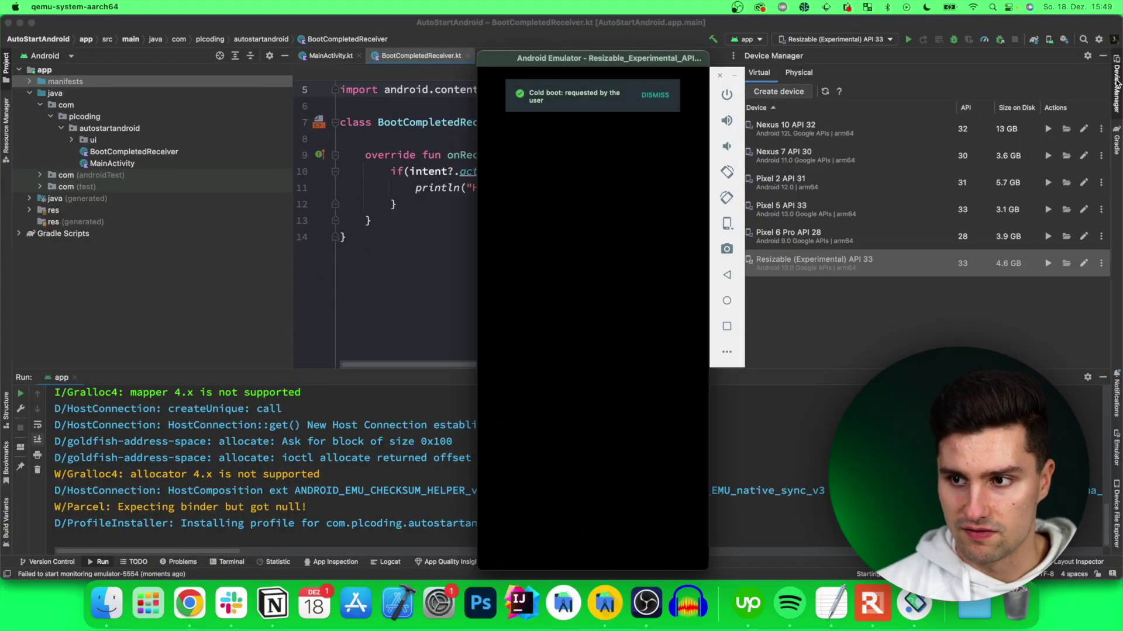
left_click(1104, 55)
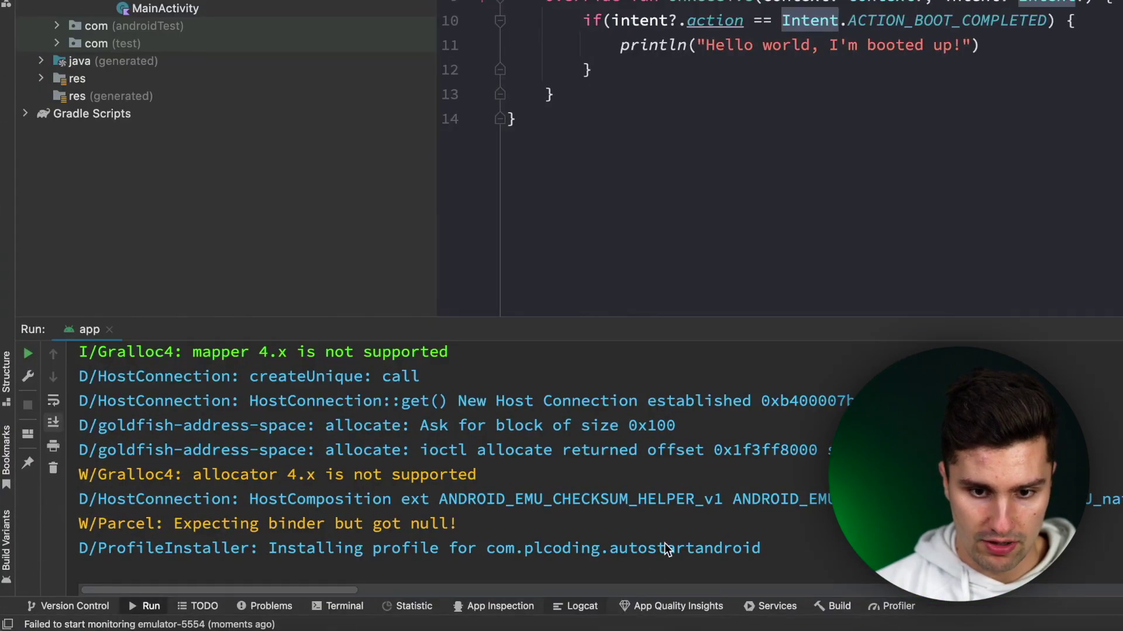
Show Logcat for the Resizable emulator with 'Hello world' appended to the package:mine filter
left_click(391, 563)
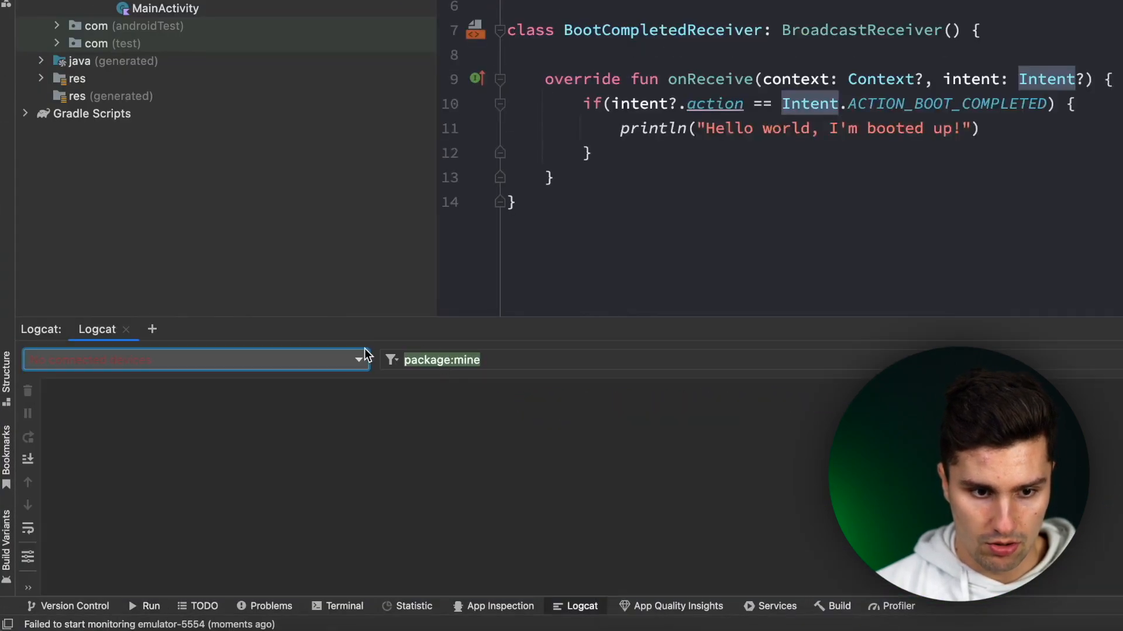
left_click(340, 373)
left_click(534, 394)
left_click(209, 366)
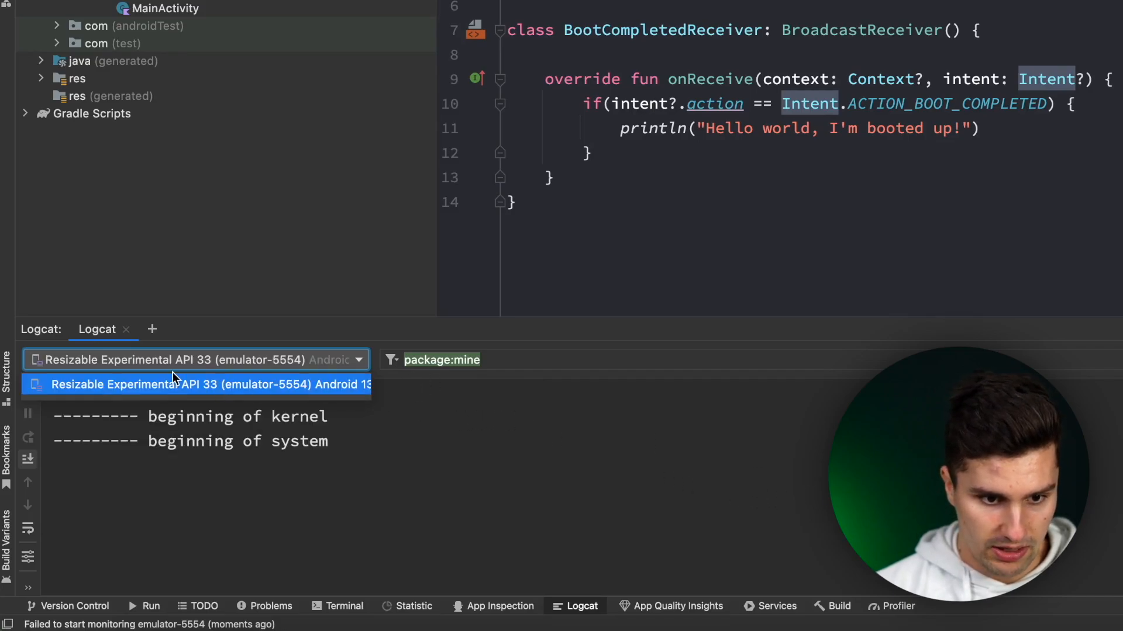
left_click(173, 384)
left_click(588, 358)
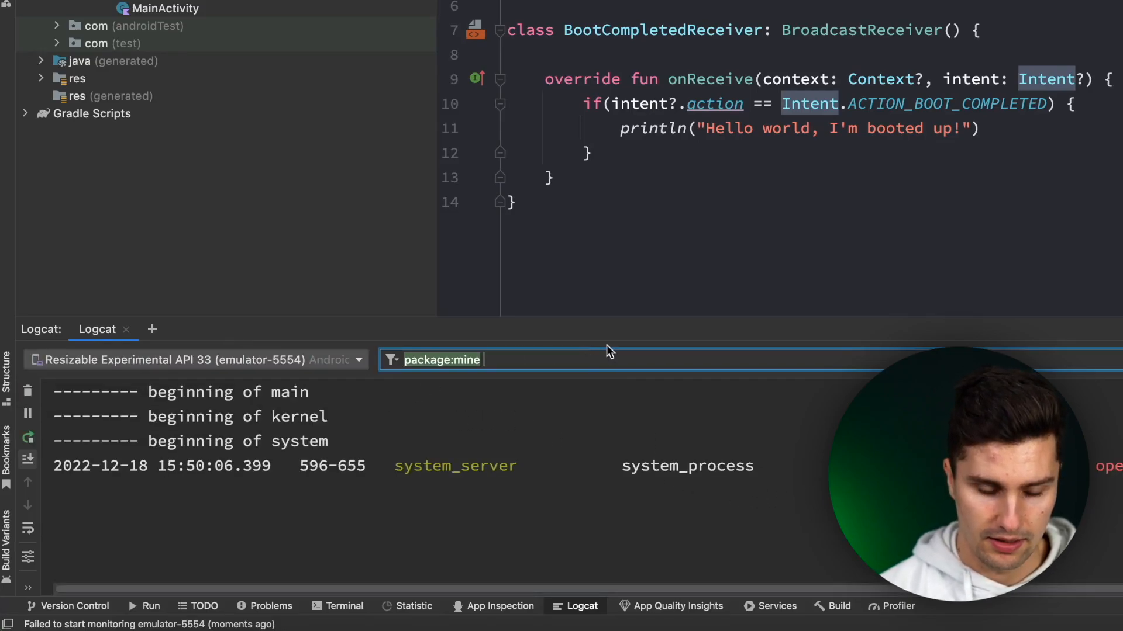
type("Helo world")
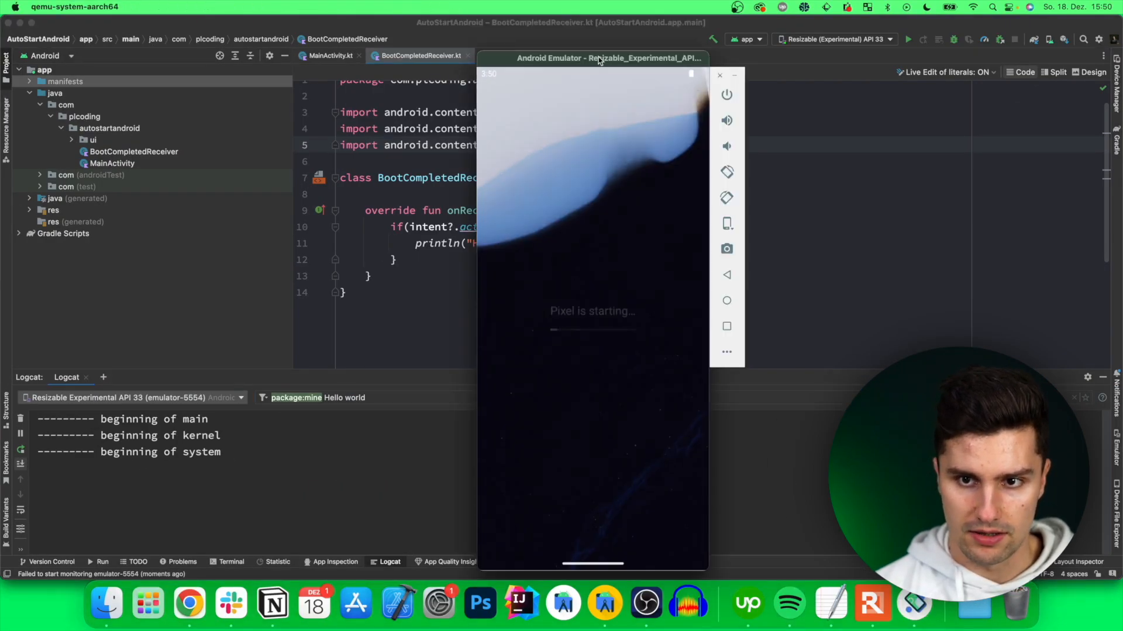
left_click_drag(645, 53, 739, 52)
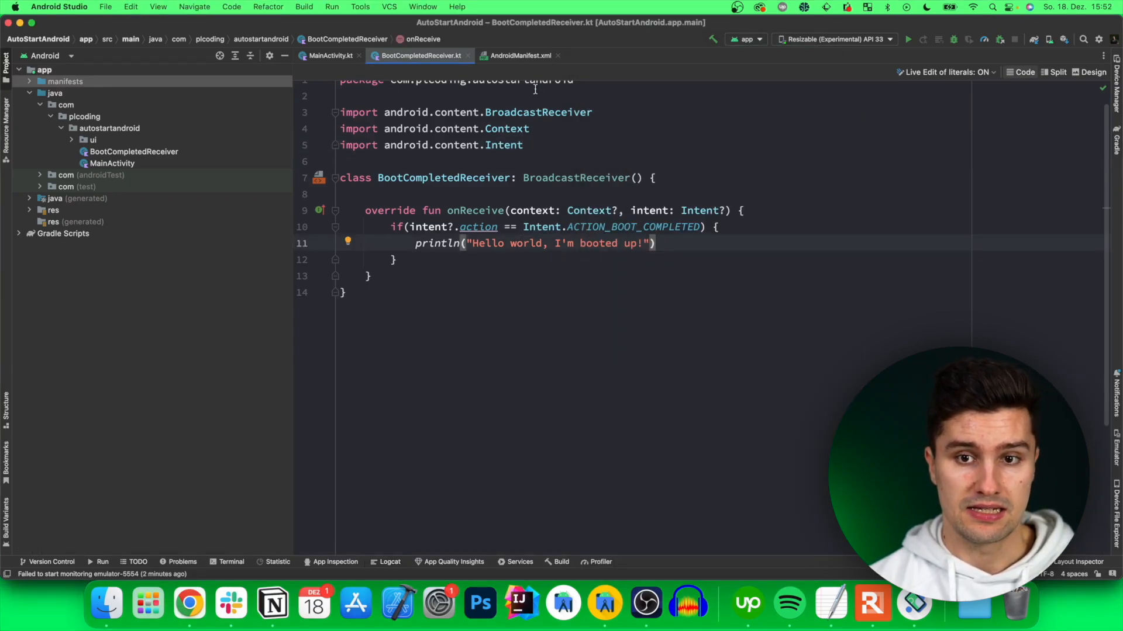
Add uses-permission android.permission.RECEIVE_BOOT_COMPLETED above the application element in AndroidManifest.xml
left_click(523, 56)
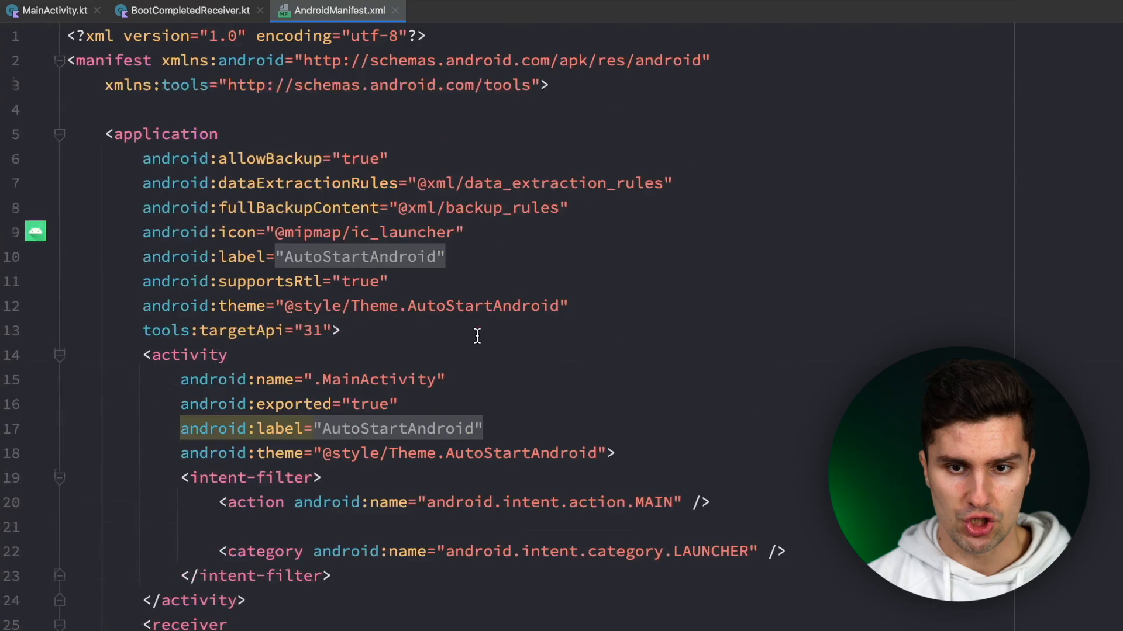
left_click(278, 112)
key("Return")
type("<")
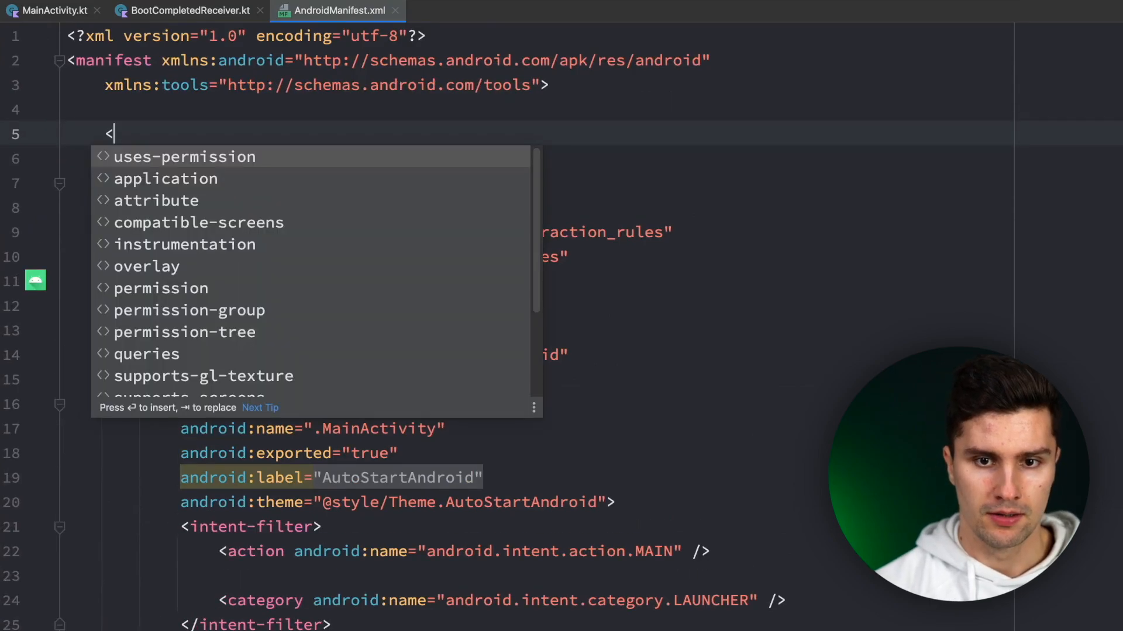
key("Return")
type("RECE")
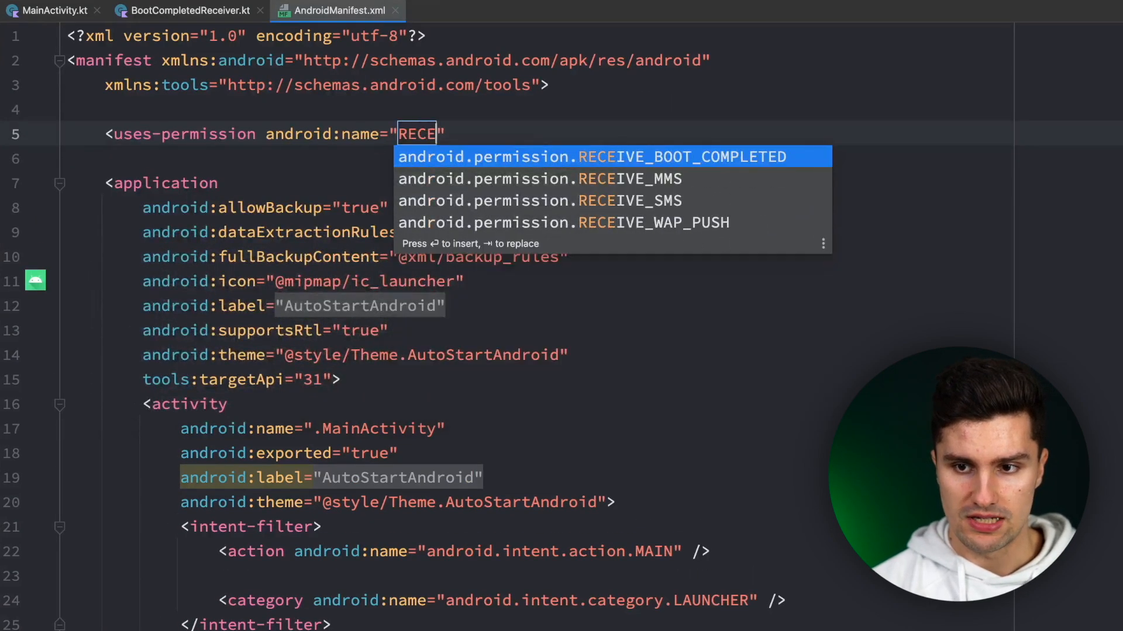
key("Return")
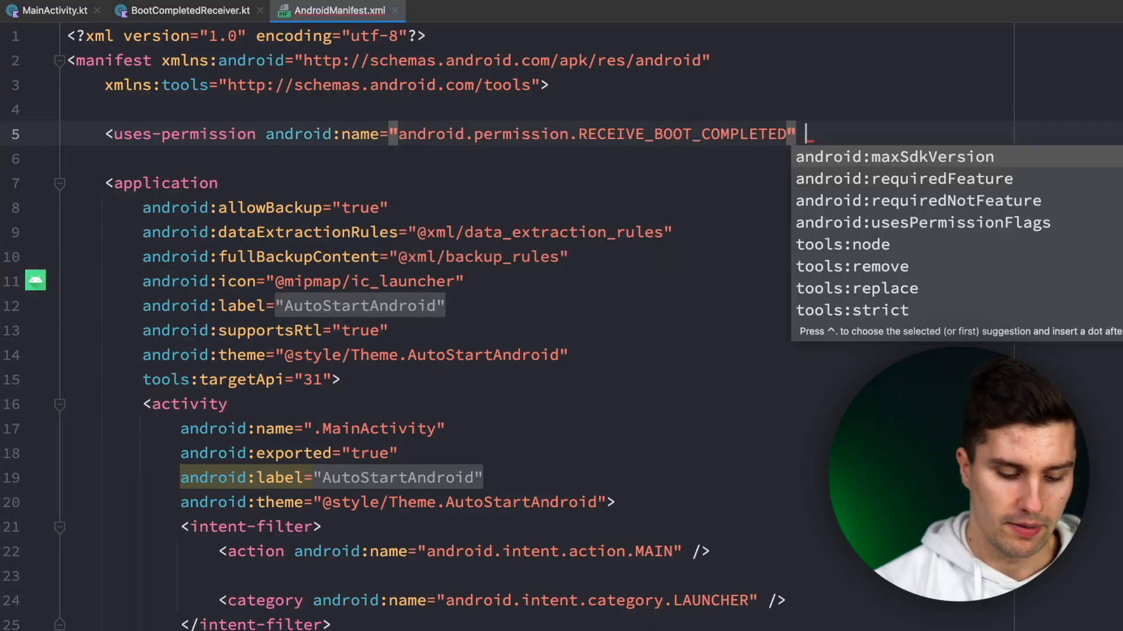
type("/>")
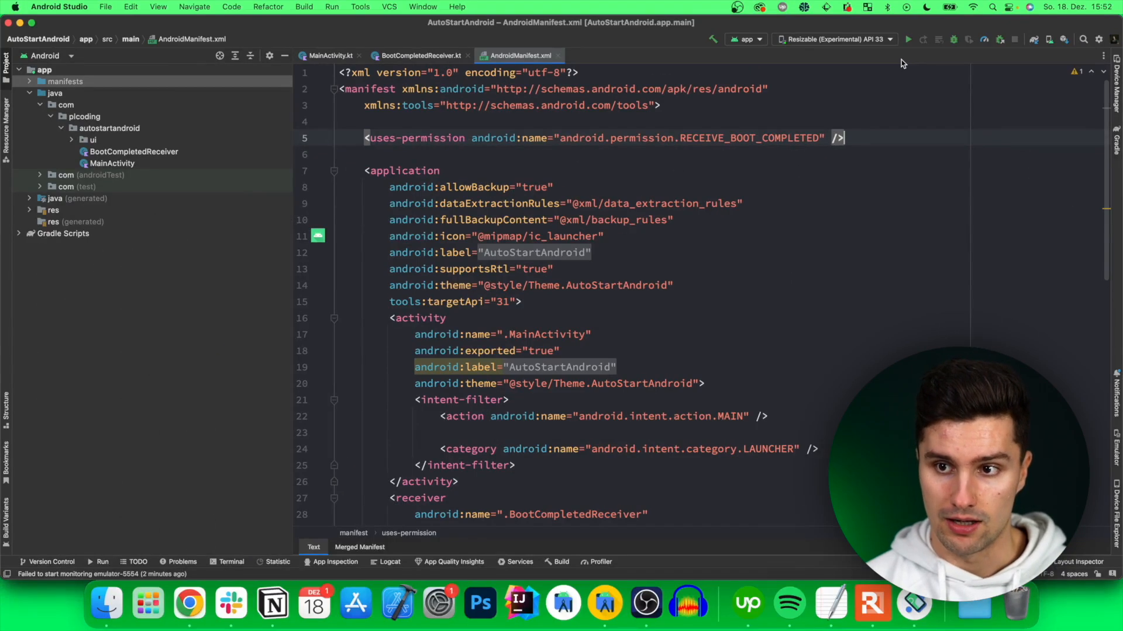
Rerun the app, close the emulator, and Cold Boot Now the Resizable emulator from Device Manager
left_click(905, 42)
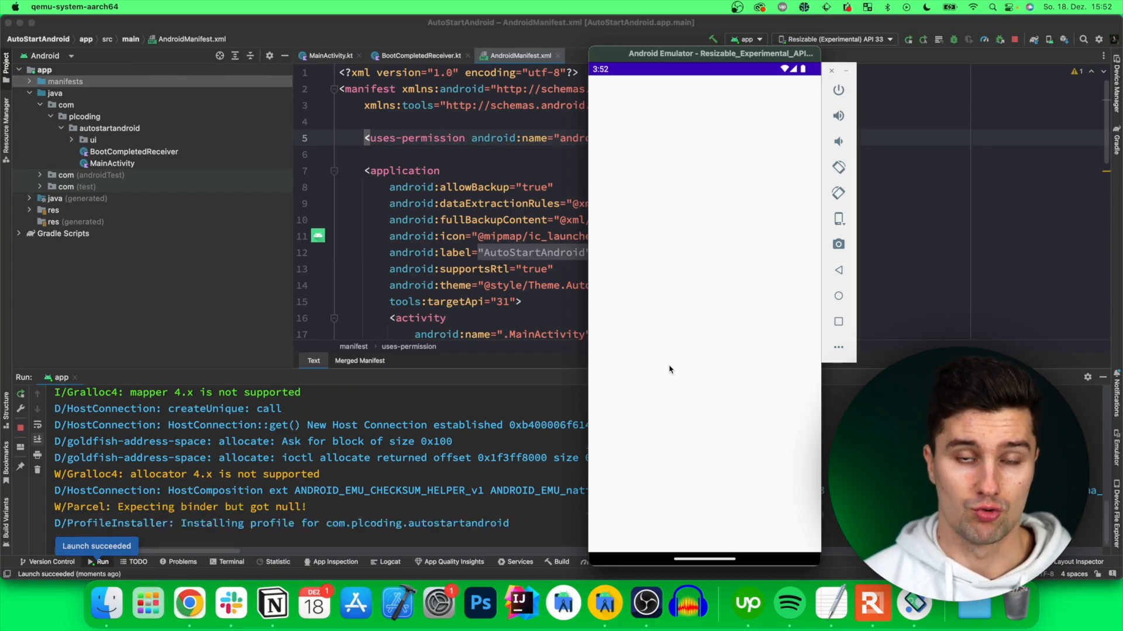
left_click(831, 71)
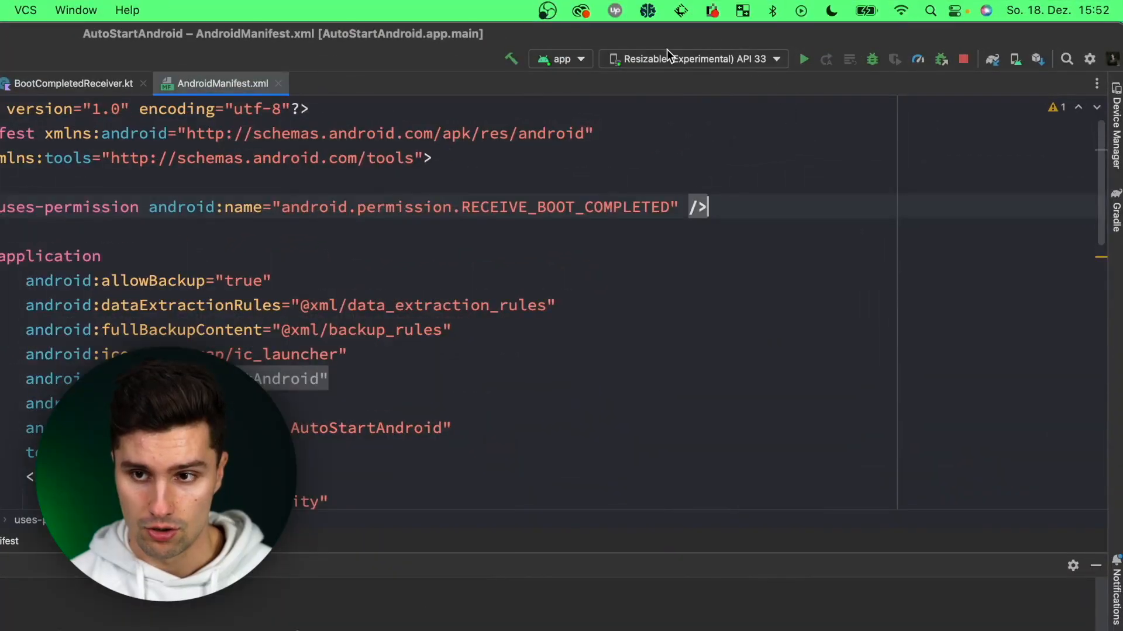
left_click(687, 60)
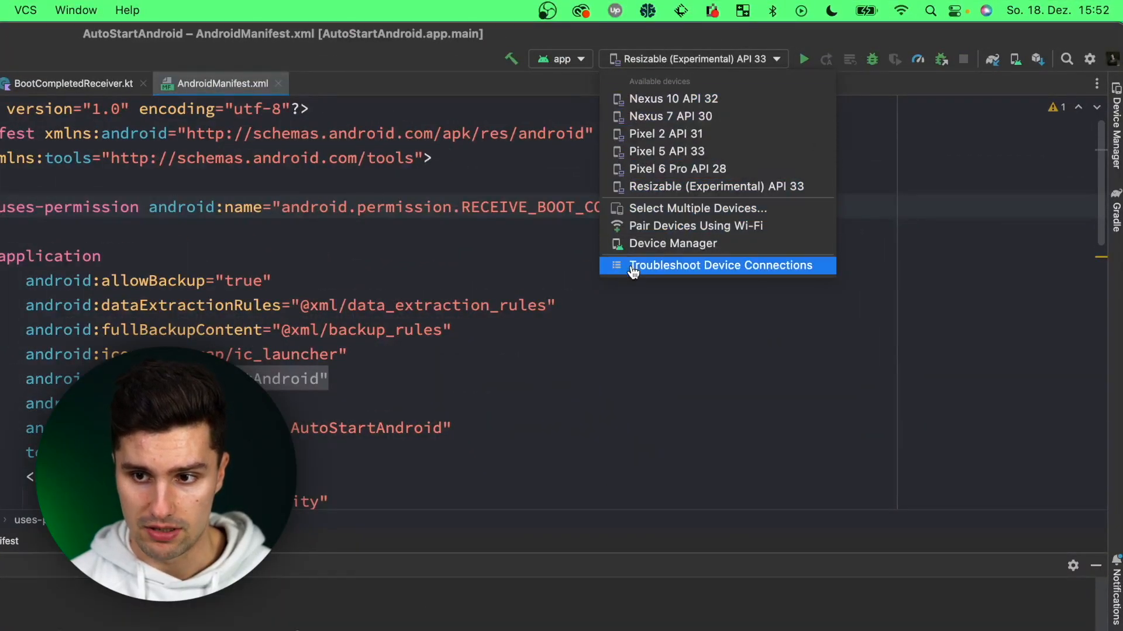
left_click(673, 243)
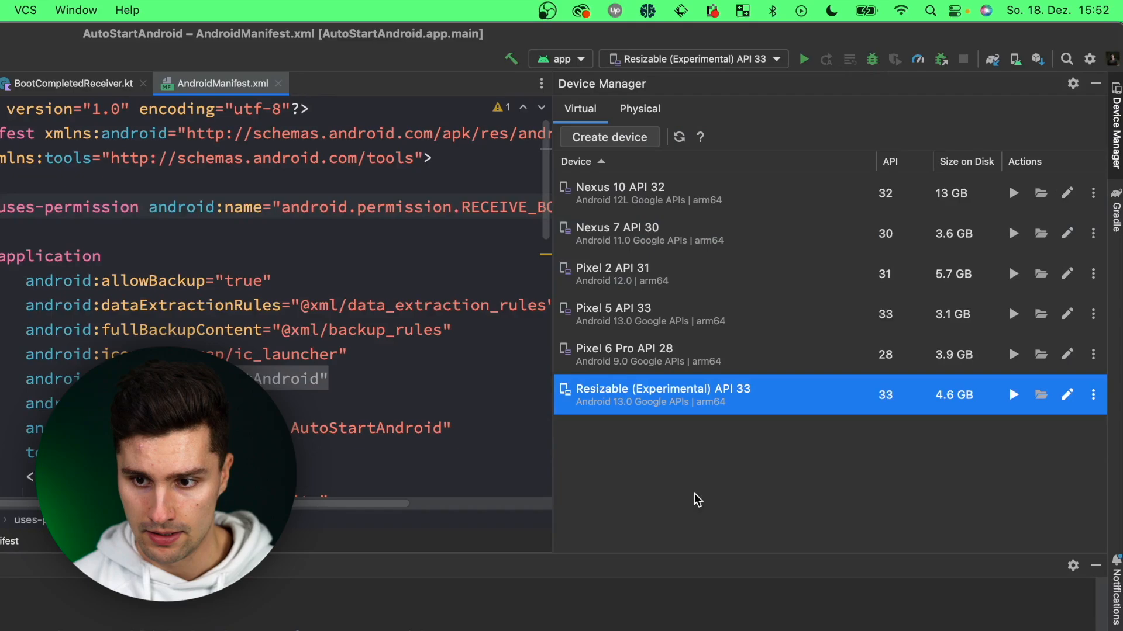
left_click(1092, 394)
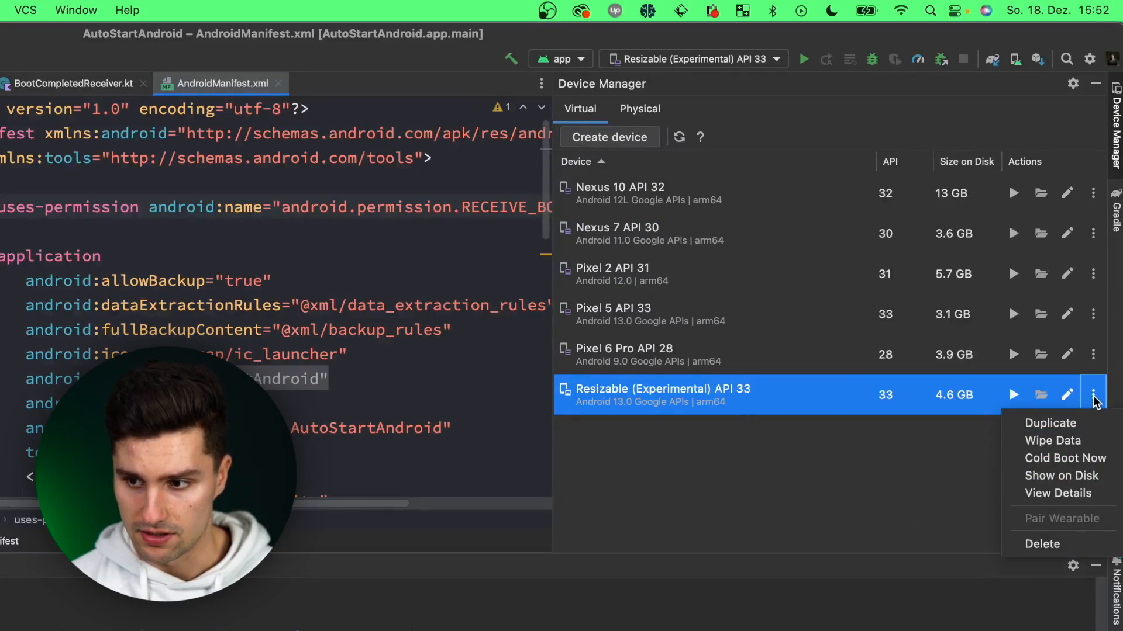
left_click(1065, 459)
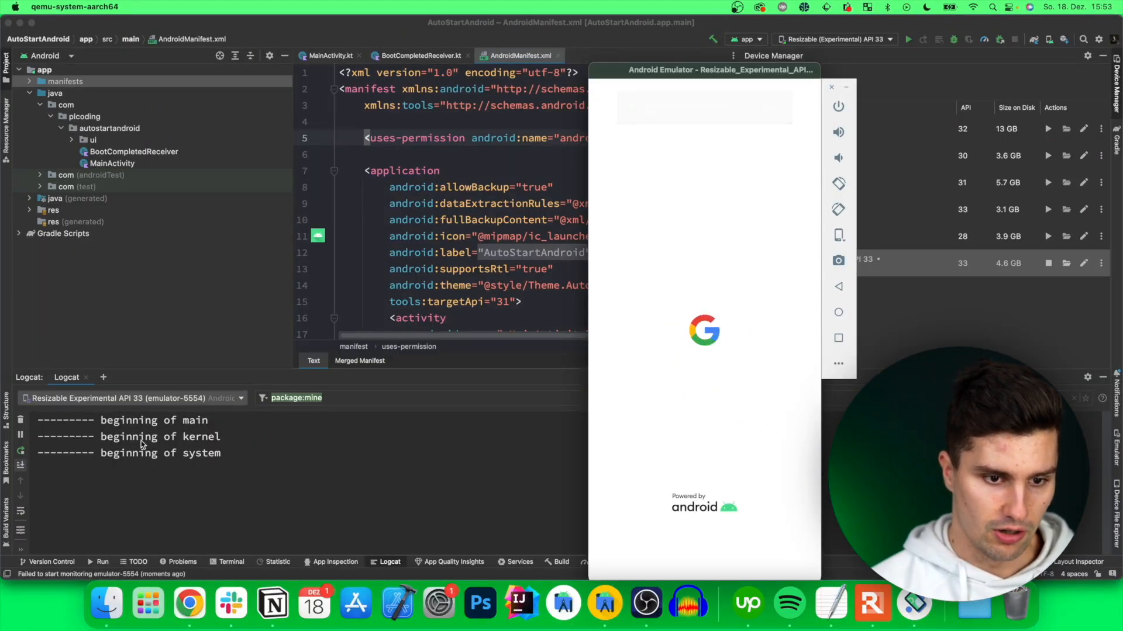
Select the Resizable emulator's logs and highlight the 'Hello world, I'm booted up!' line
left_click(159, 399)
left_click(307, 386)
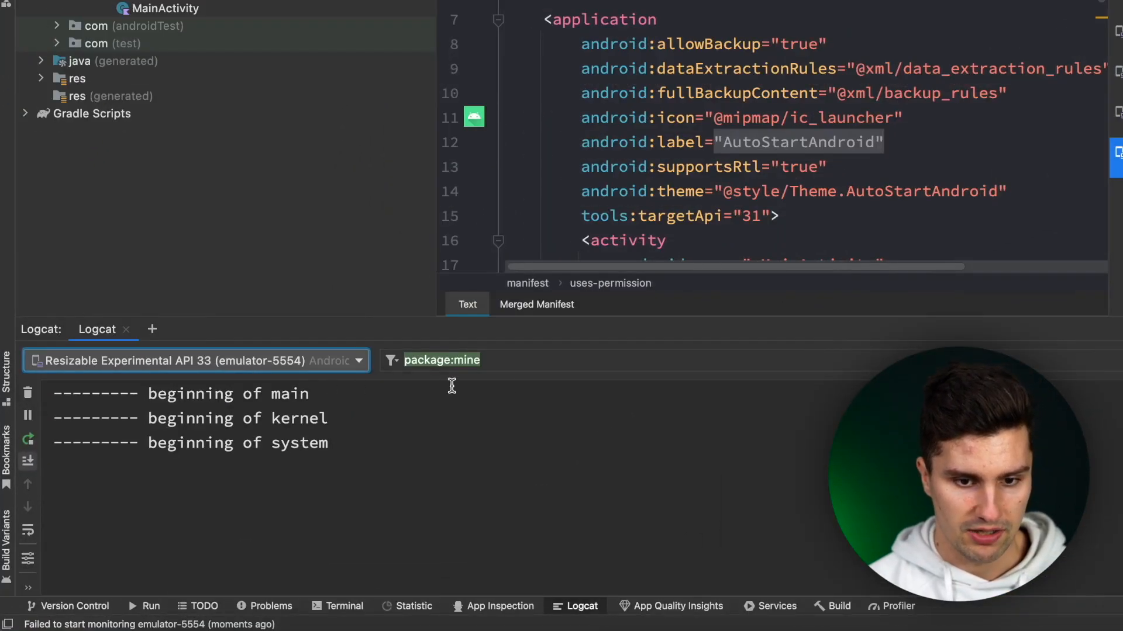
left_click(514, 361)
type("Hello world")
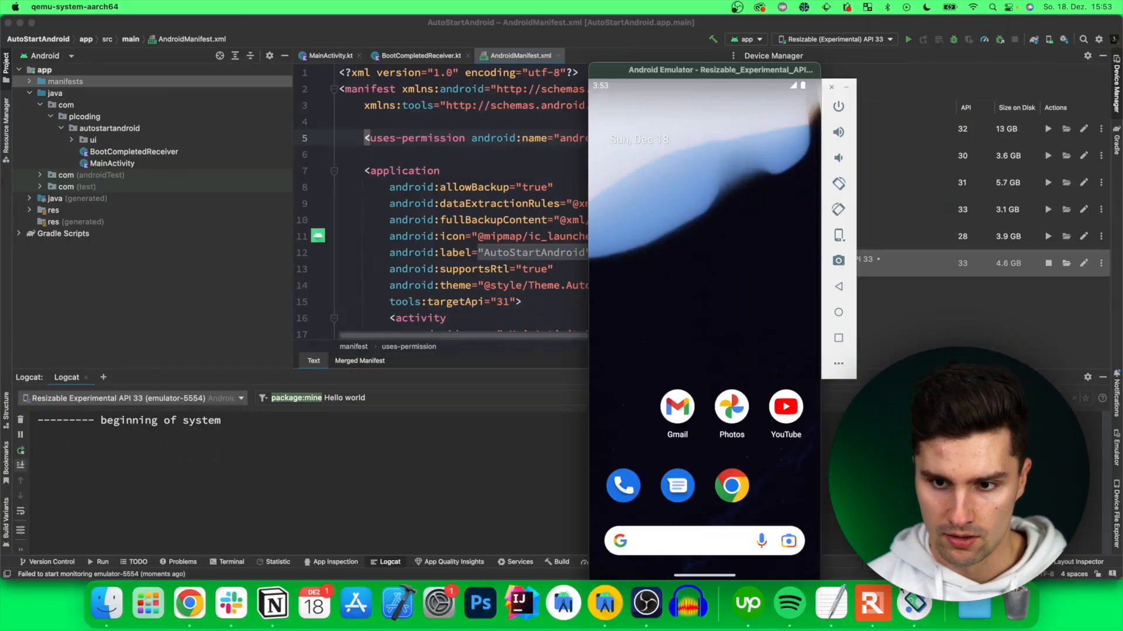
left_click_drag(659, 79, 590, 77)
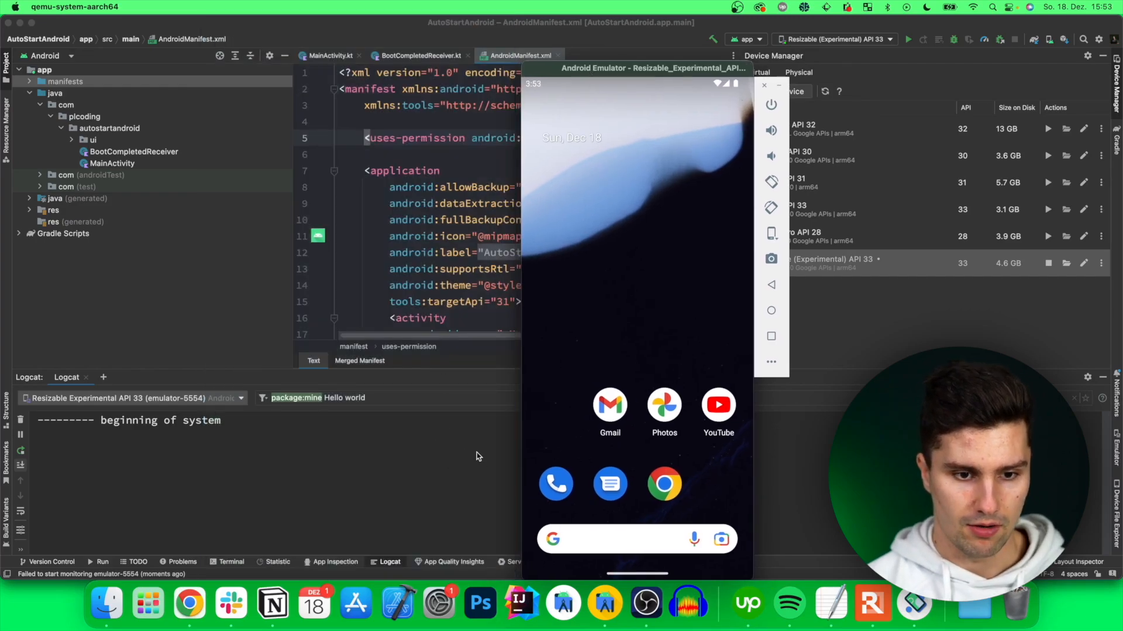
left_click(275, 508)
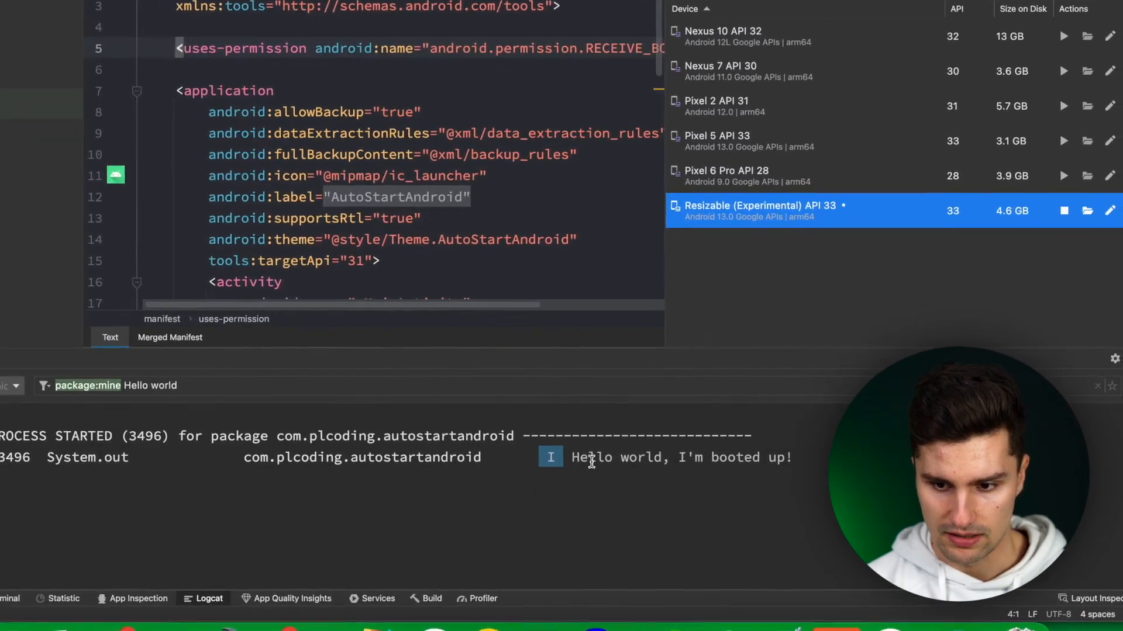
left_click_drag(572, 457, 792, 457)
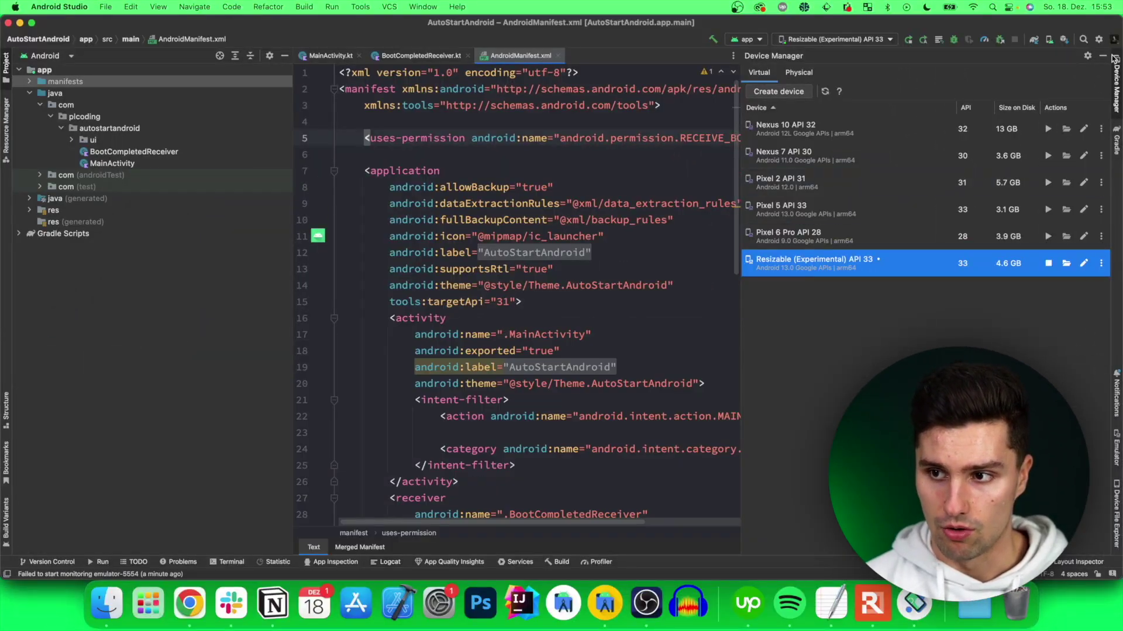
Close the Device Manager panel and reopen BootCompletedReceiver.kt
left_click(1116, 62)
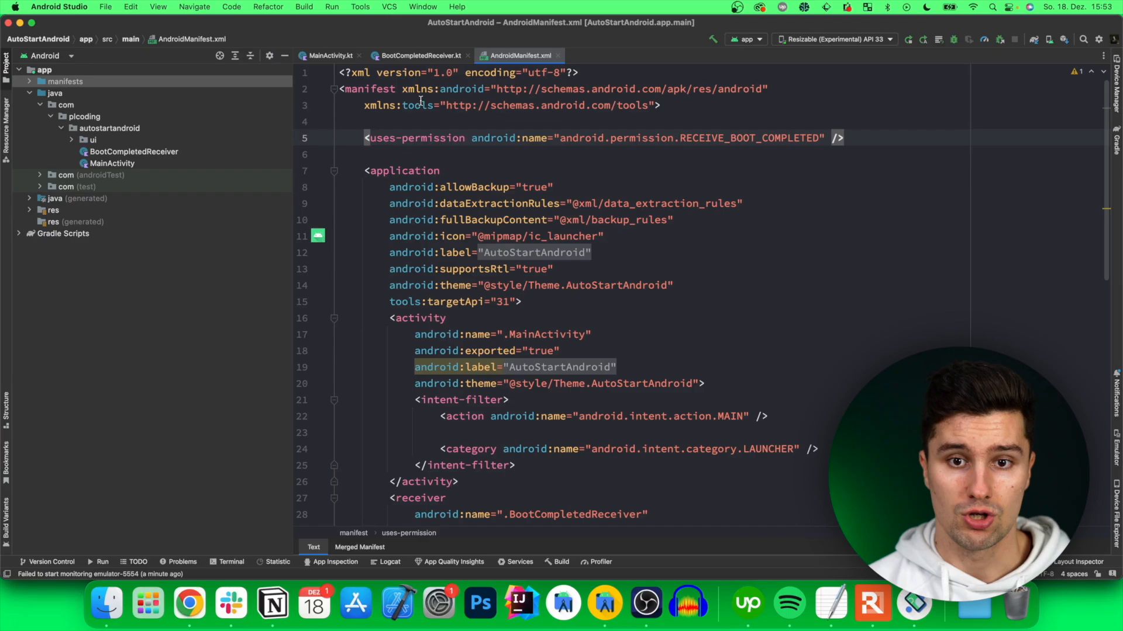
left_click(413, 58)
scroll(675, 394, "up", 1)
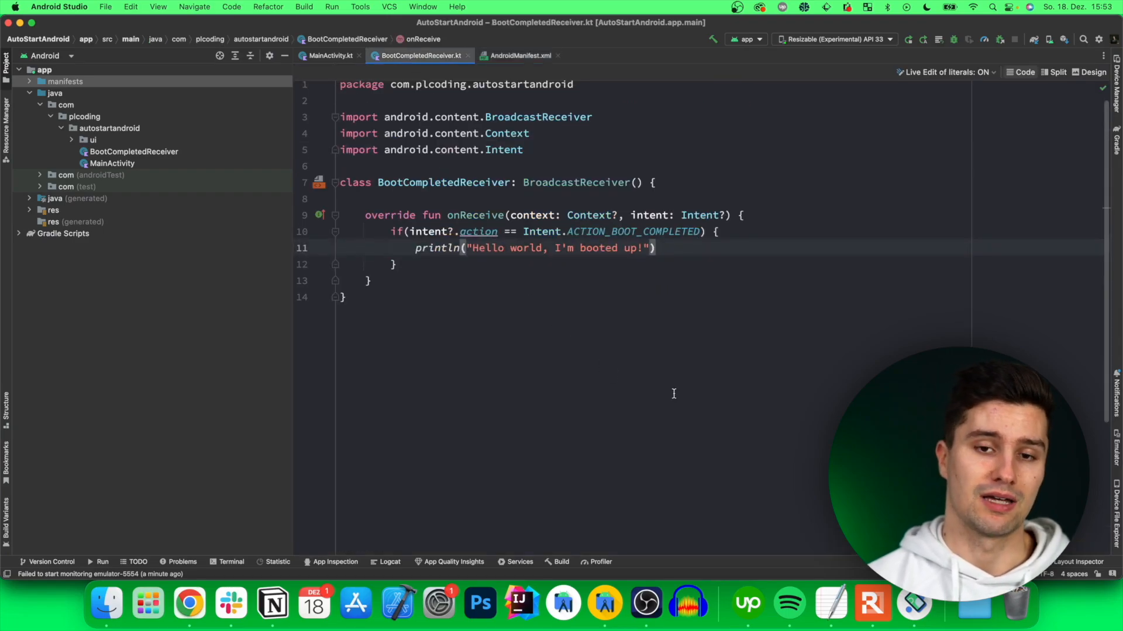